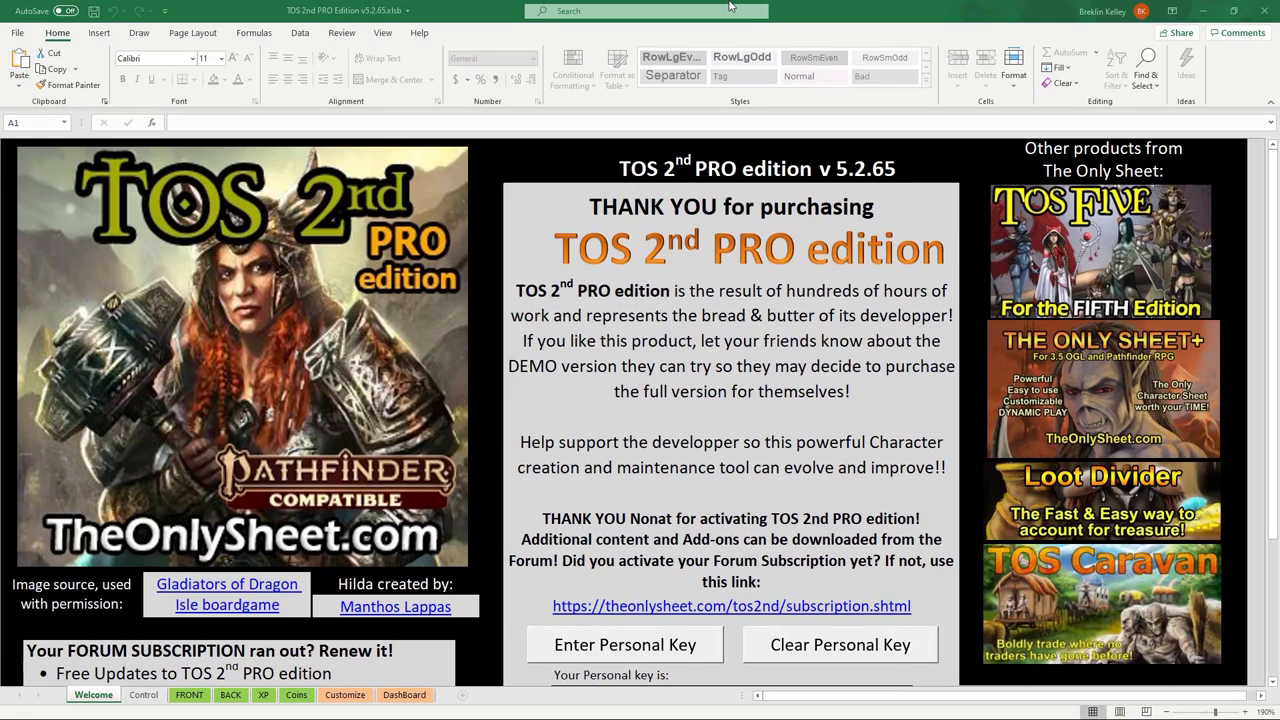
Open Excel Options on its General page with Alt+F, T
key("alt+f")
key("t")
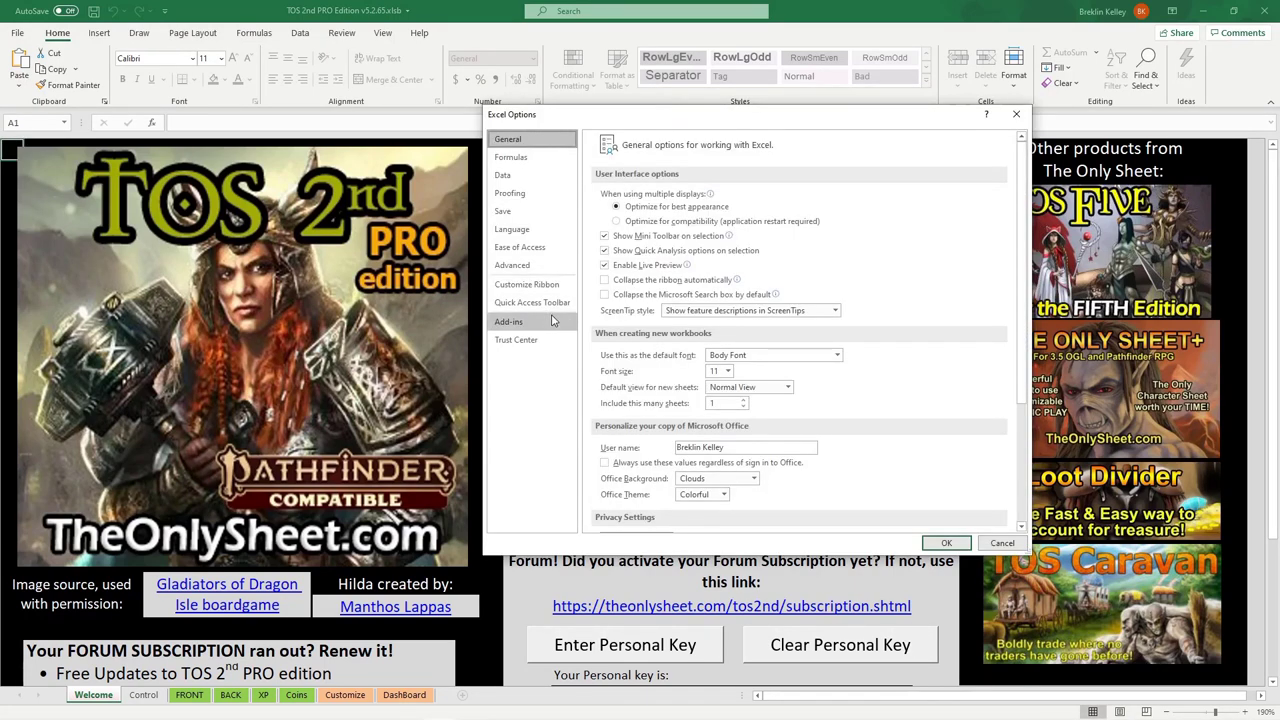
Set the Trust Center macro setting to Enable all macros and close the options windows
left_click(517, 340)
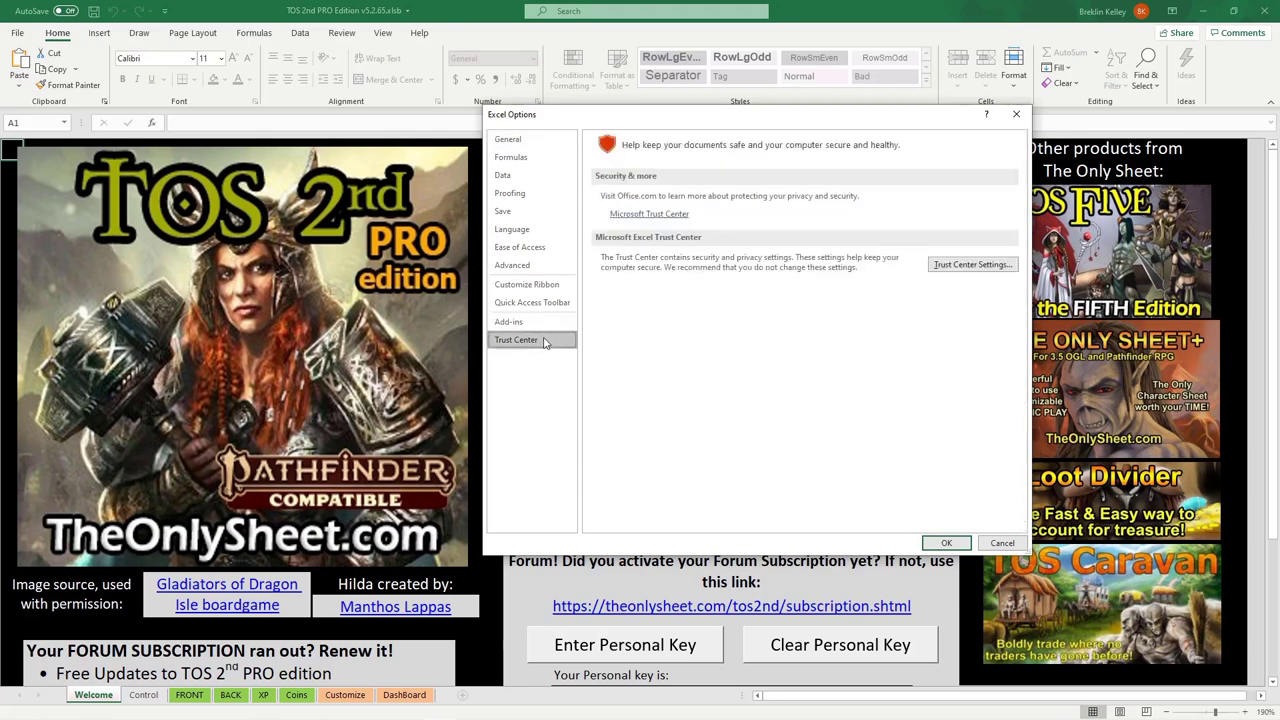
left_click(993, 264)
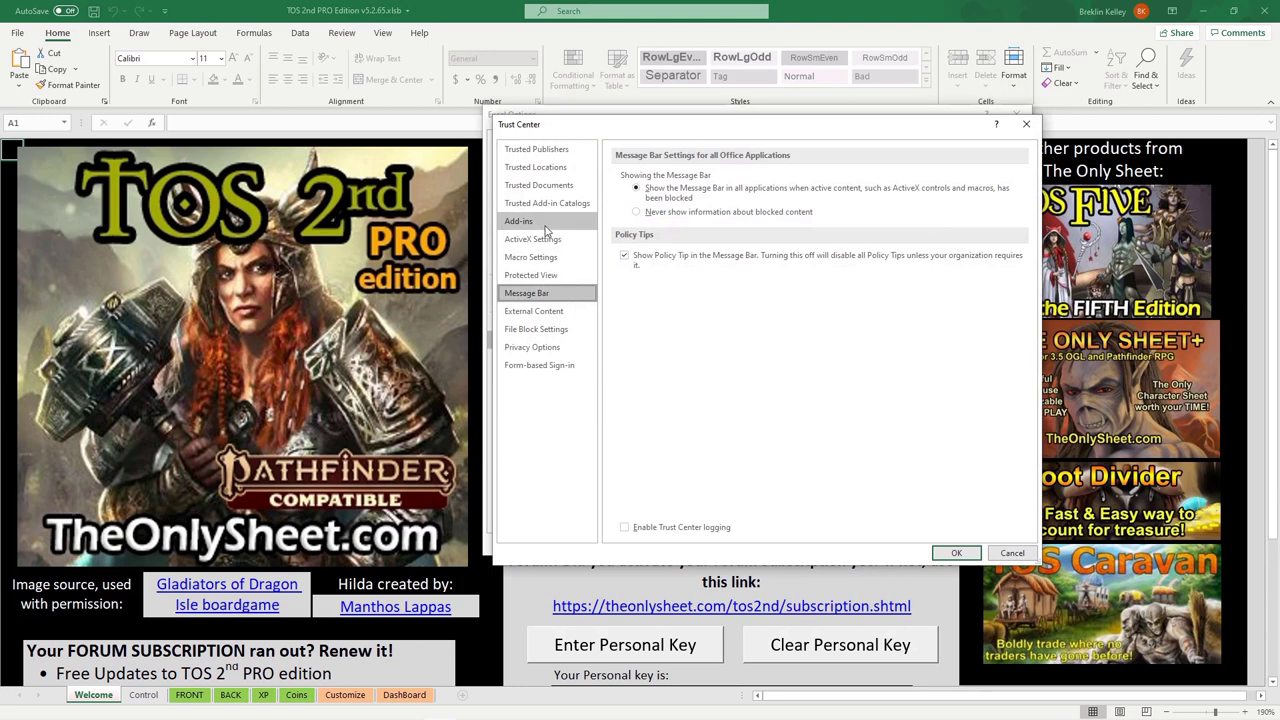
left_click(551, 257)
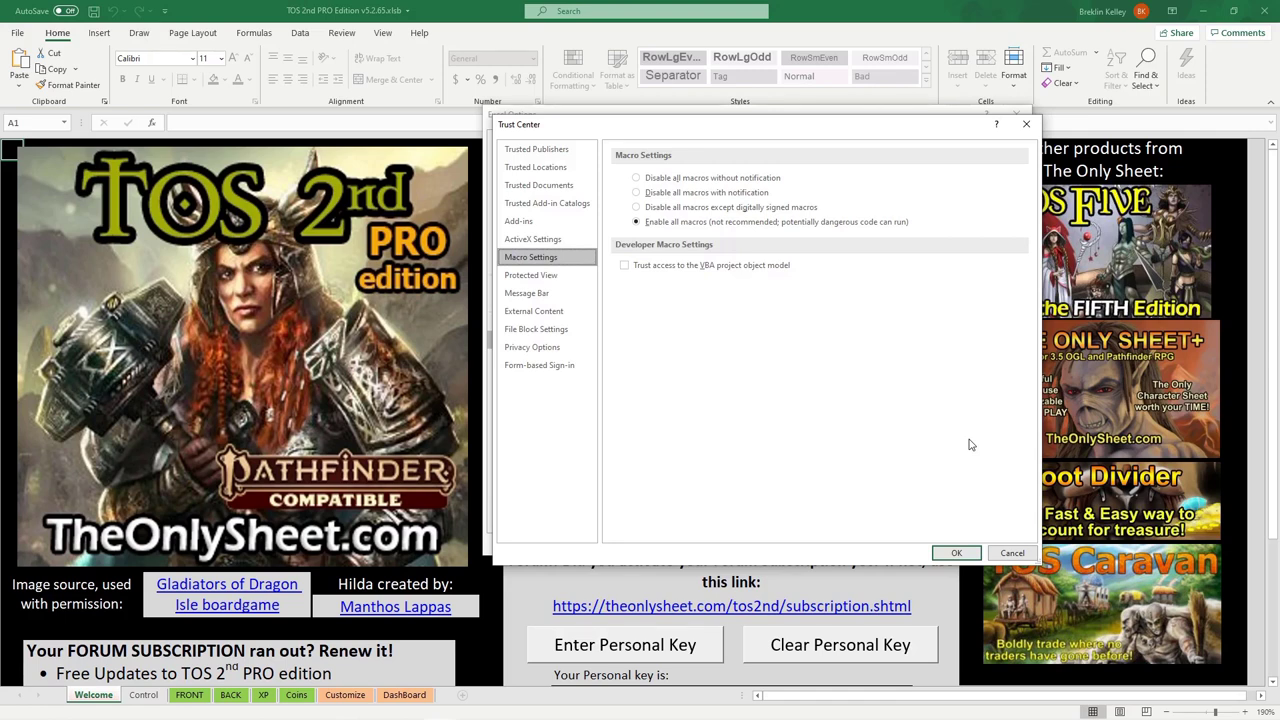
left_click(1026, 124)
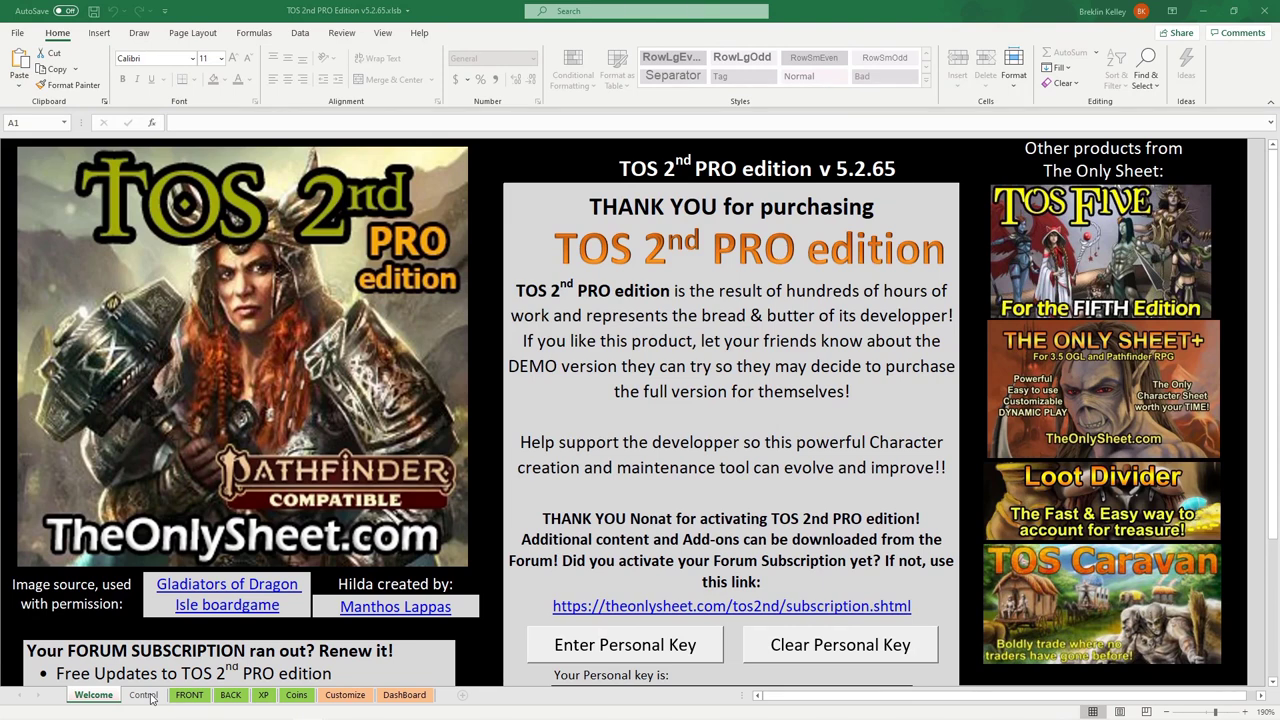
On the Control sheet, hide the XP and Coins sheets and reset the character to blank
left_click(150, 697)
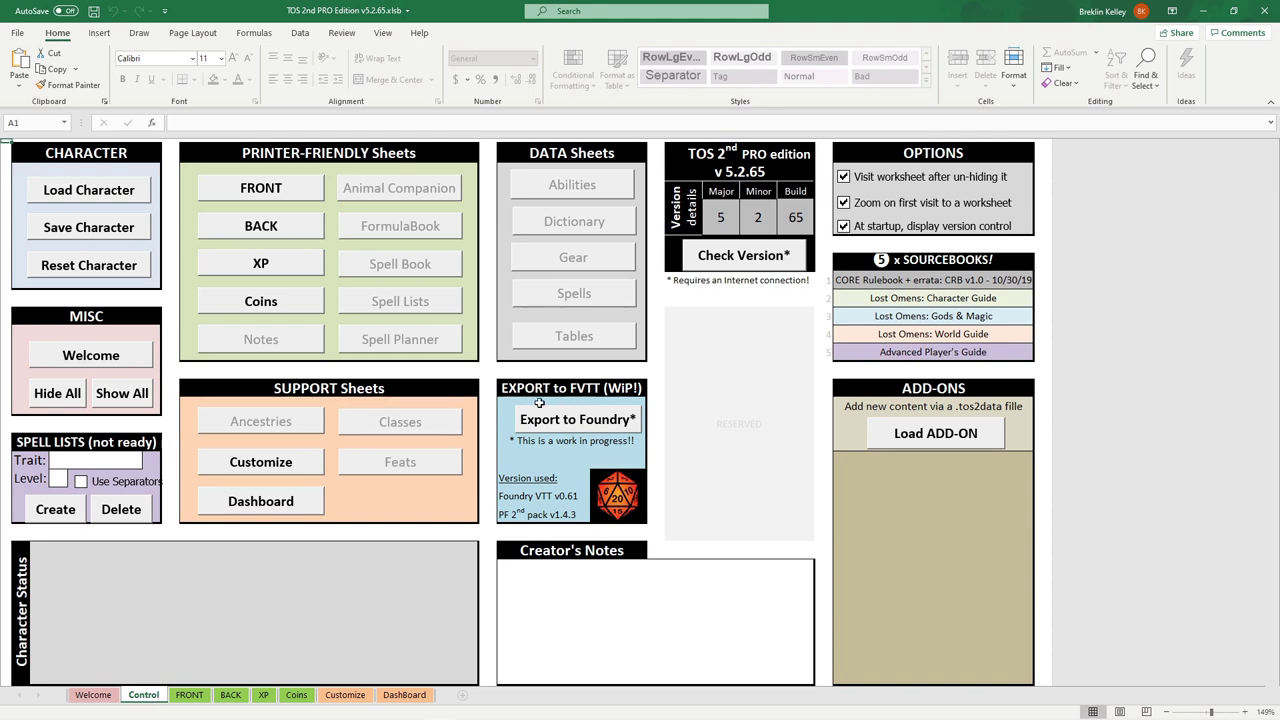
left_click(280, 264)
left_click(289, 300)
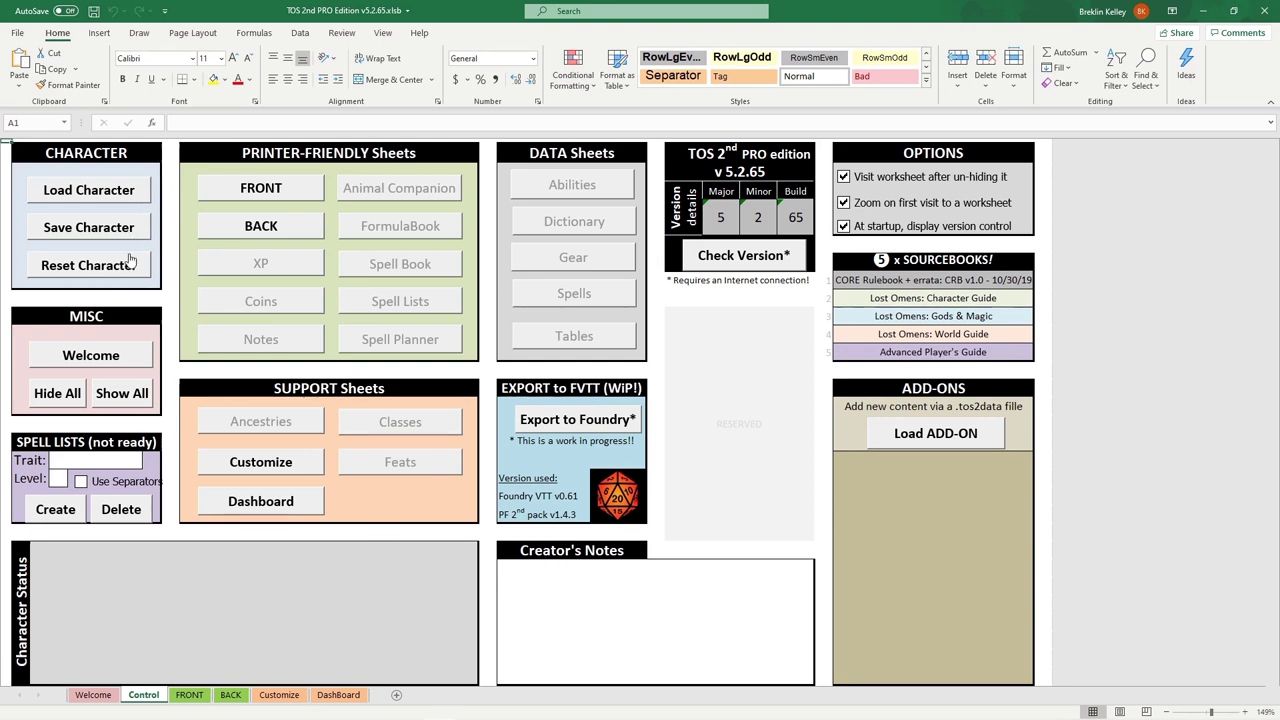
left_click(130, 260)
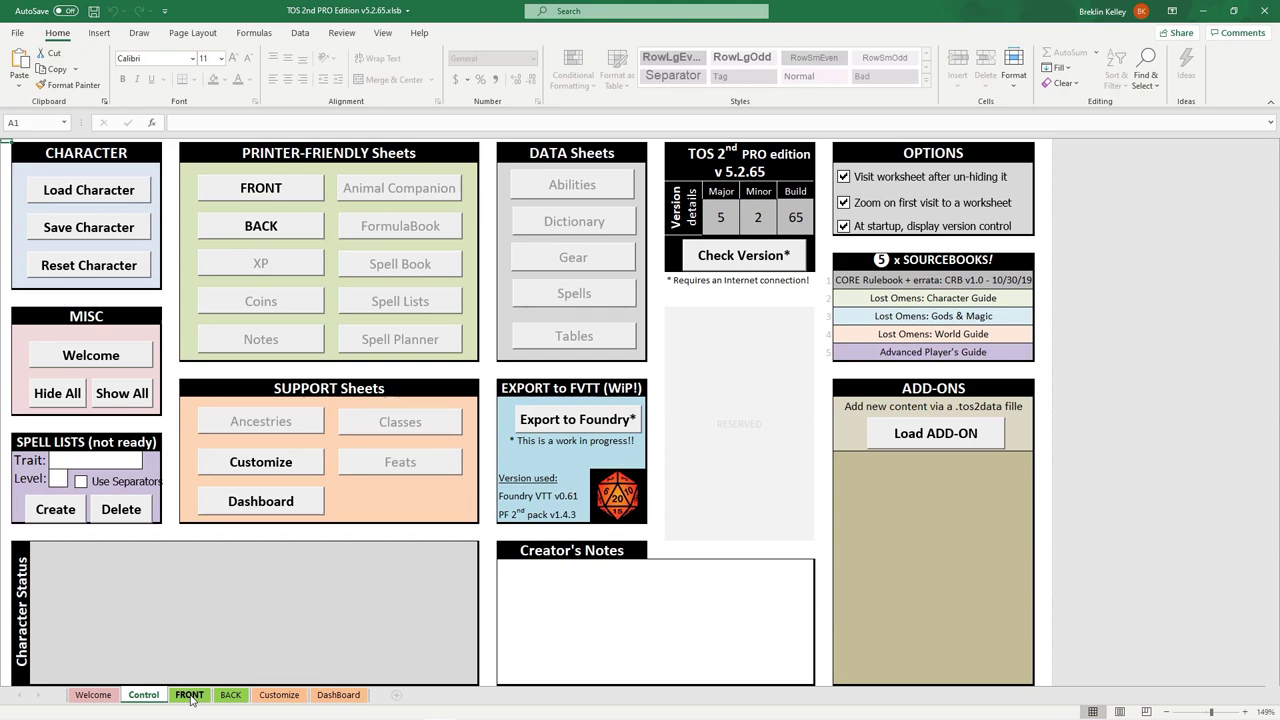
Switch to the FRONT character sheet and select the Player Name cell
left_click(190, 695)
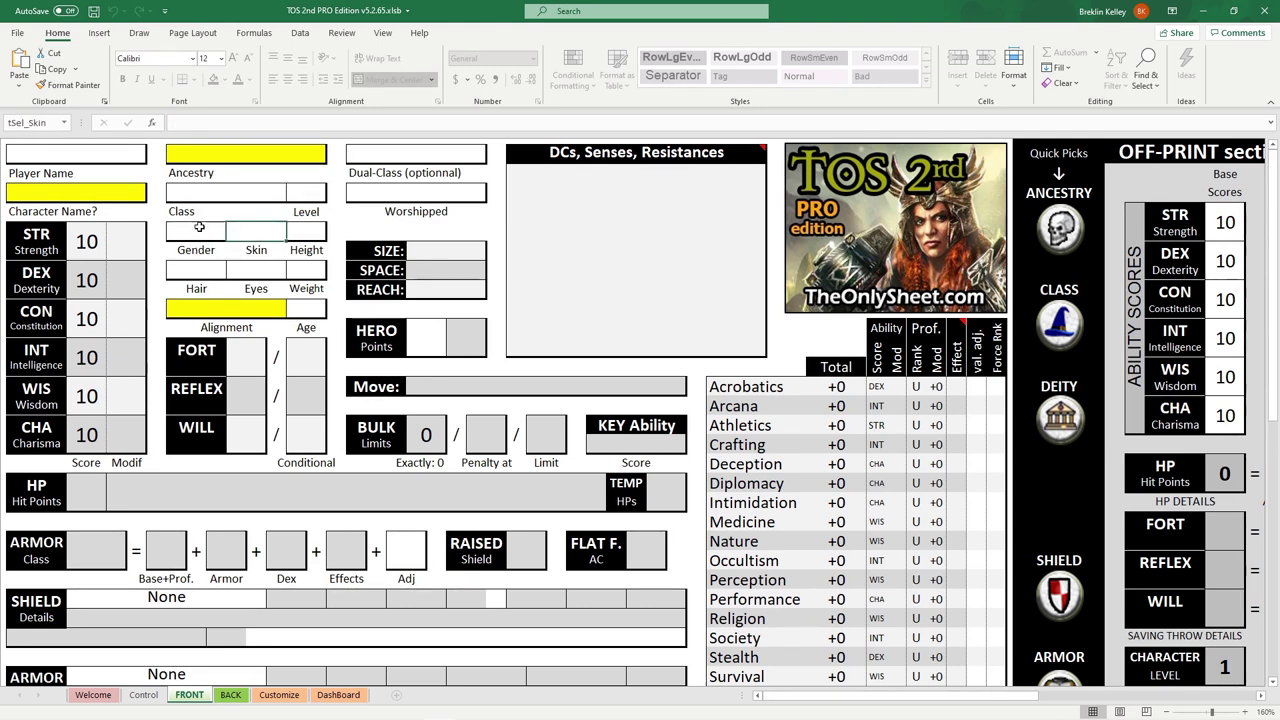
left_click(121, 160)
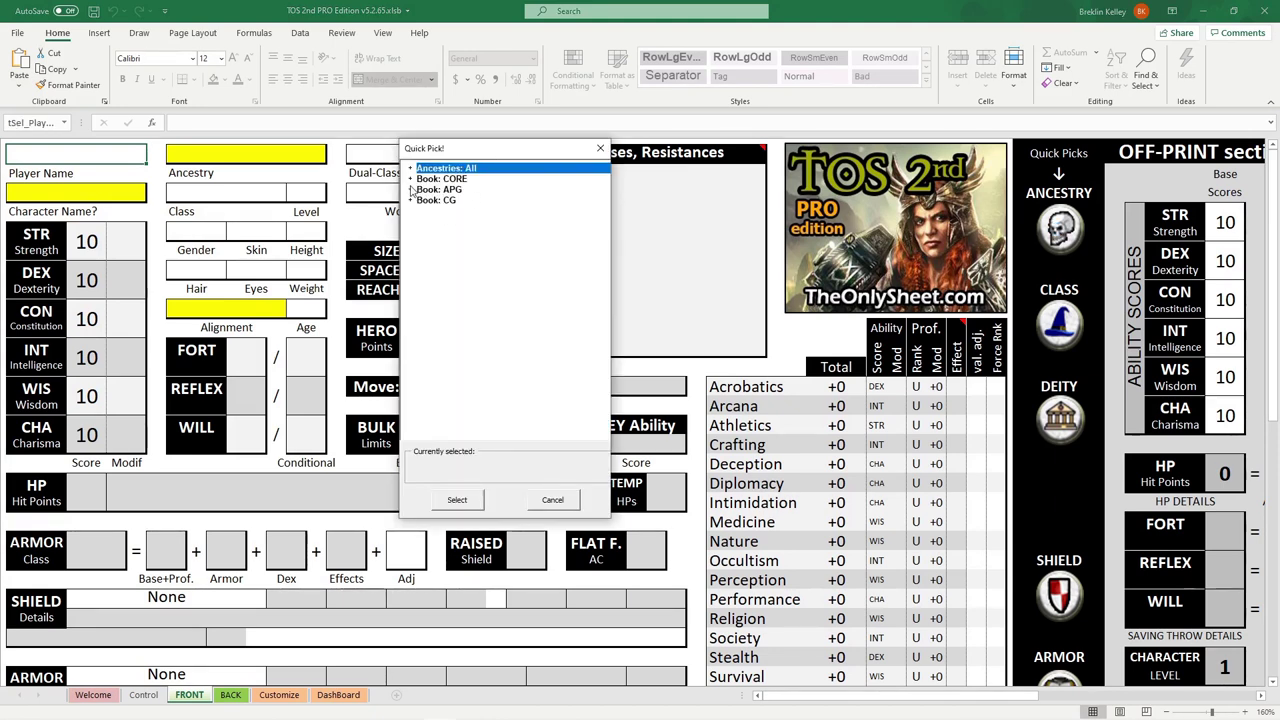
Set the character's ancestry to Catfolk from the APG book
left_click(410, 190)
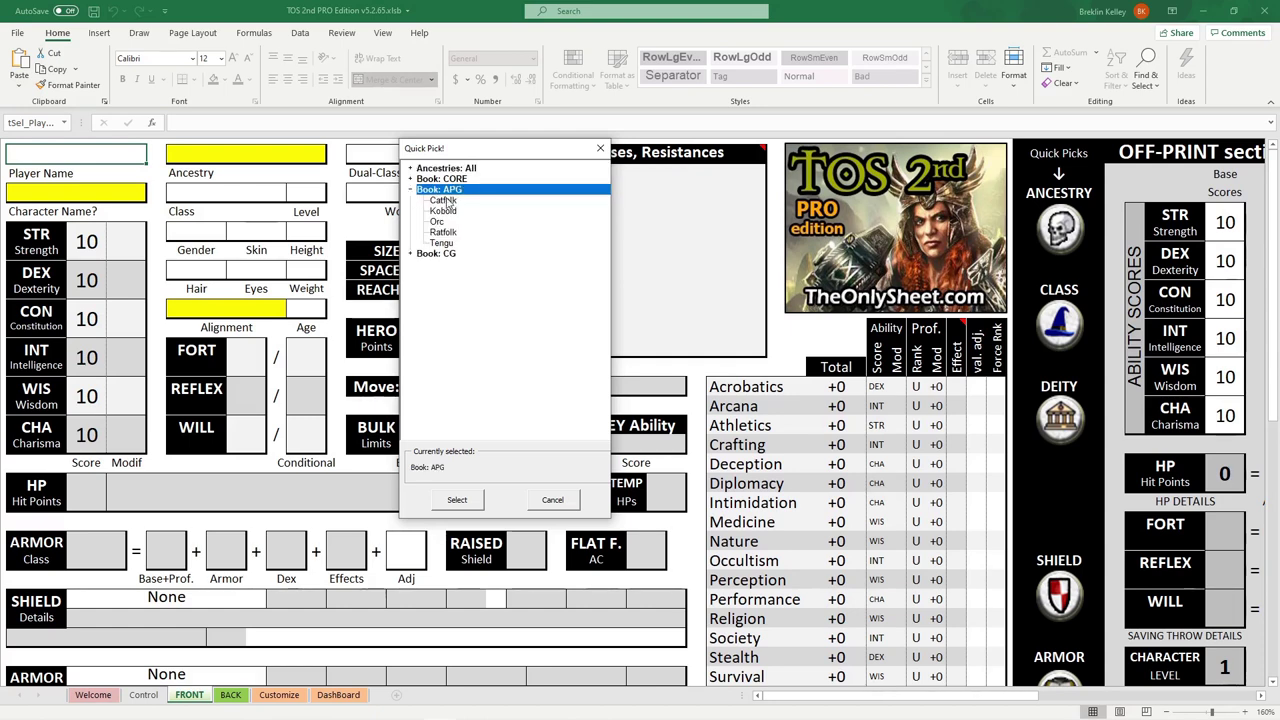
left_click(443, 200)
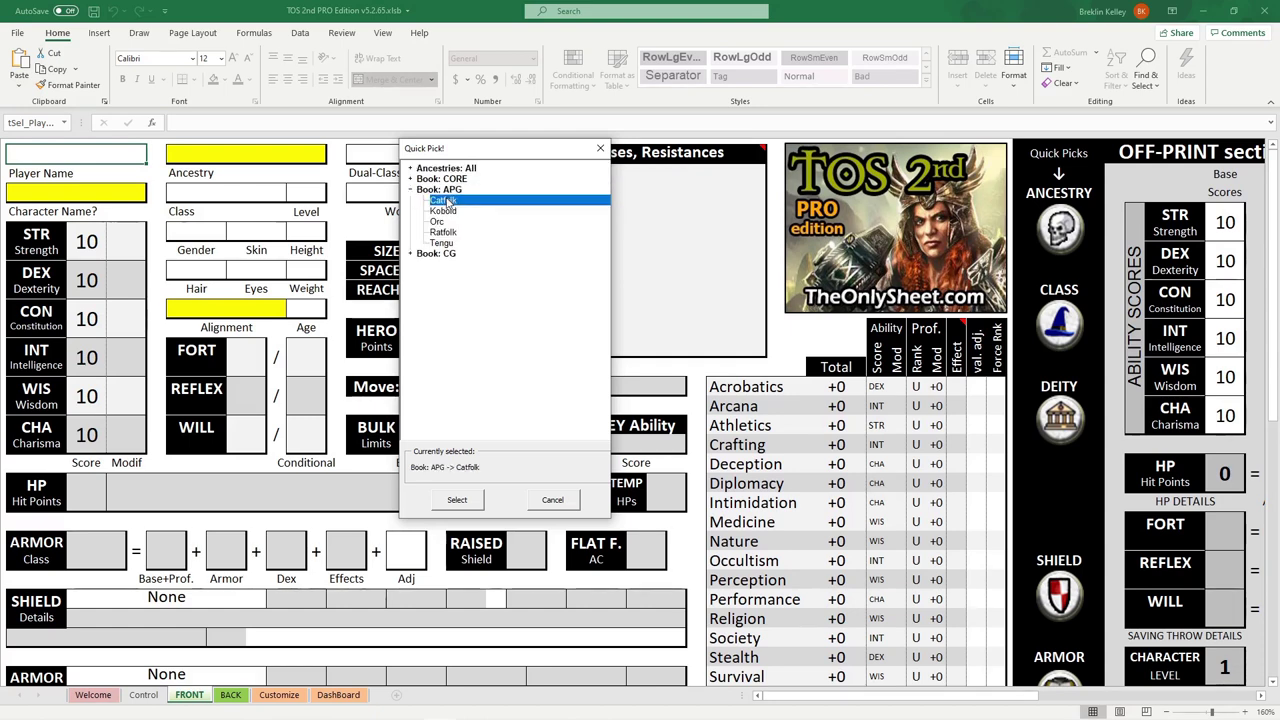
left_click(457, 500)
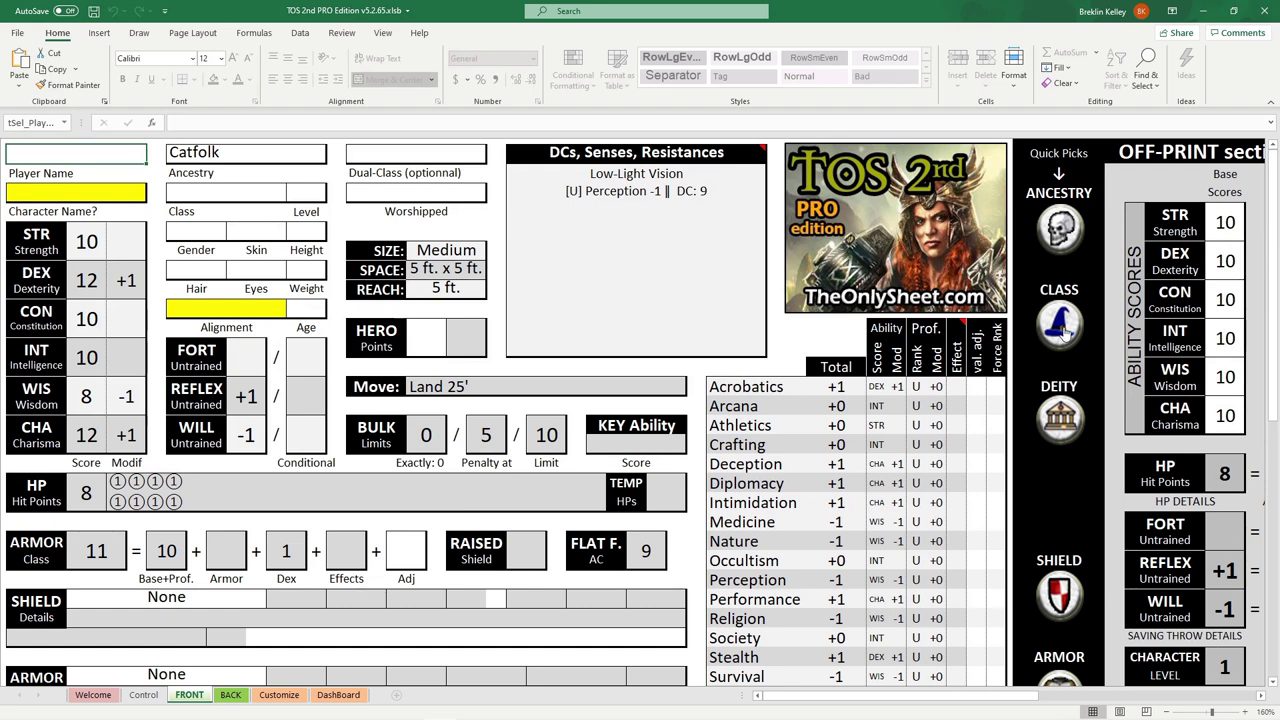
Set the character's class to Barbarian from the CORE book
left_click(1066, 333)
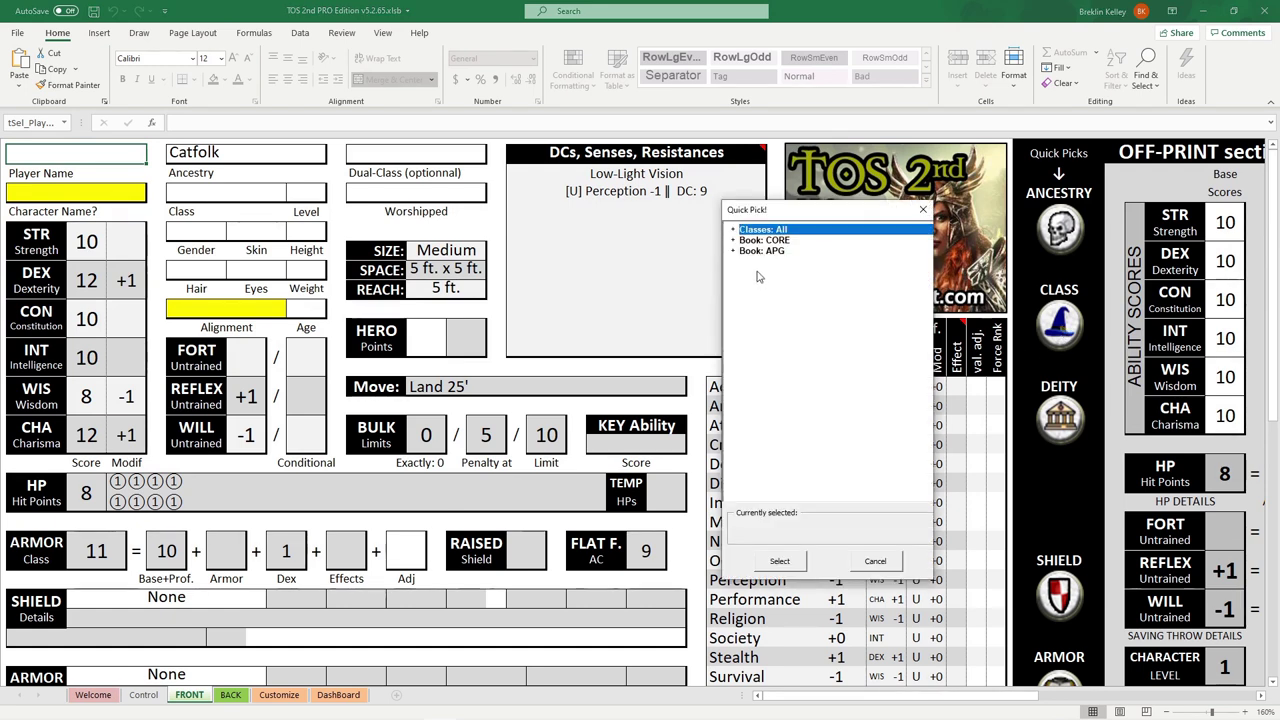
left_click(734, 241)
left_click(768, 262)
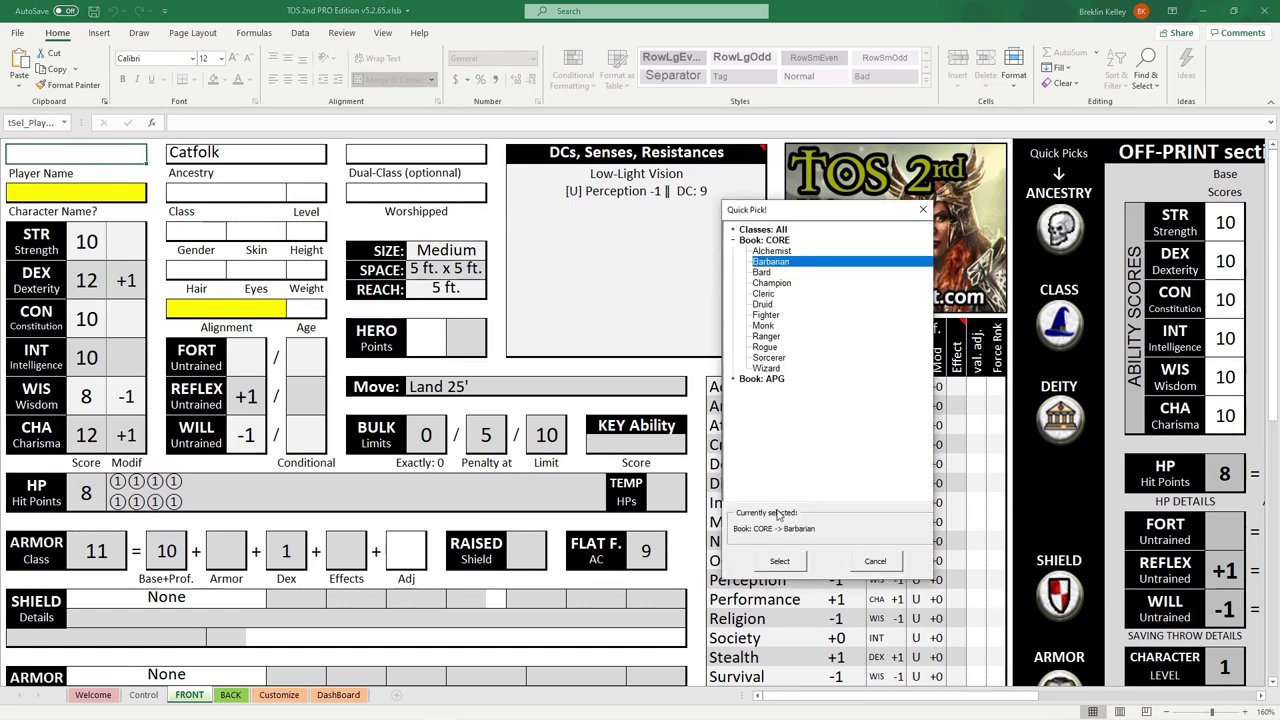
left_click(780, 561)
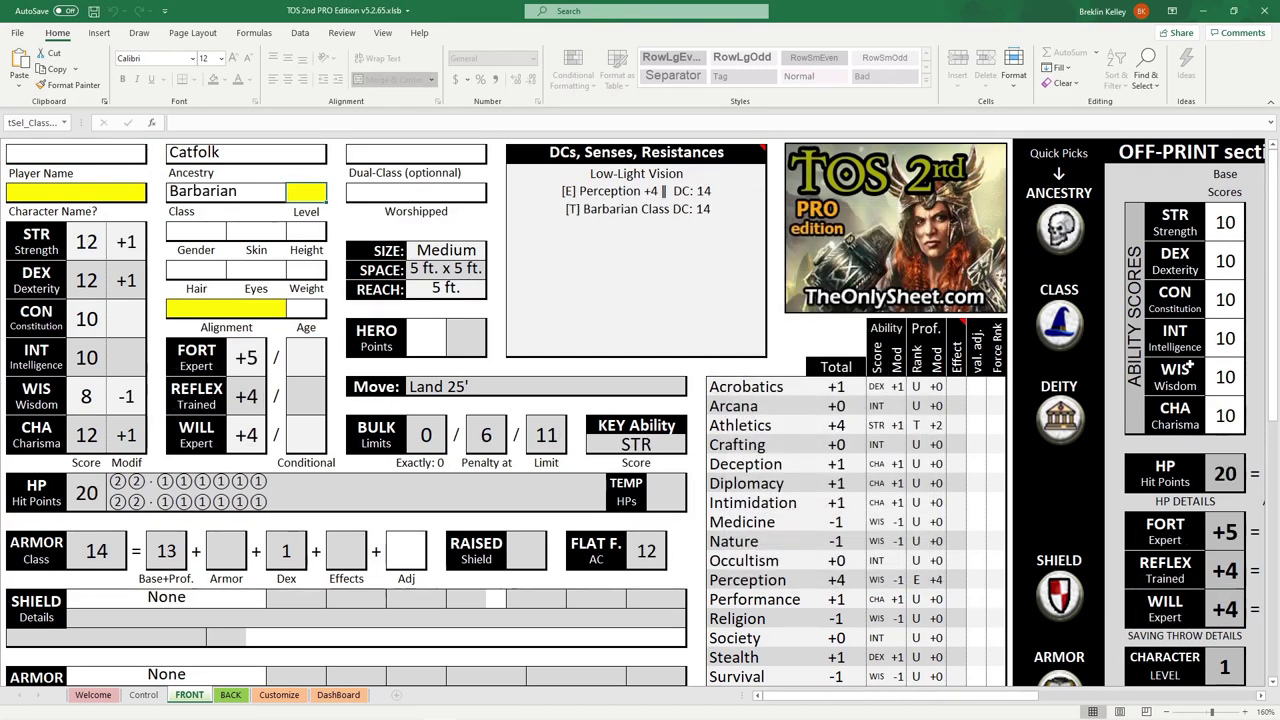
Add the Barbarian class kit with the Greatsword option, leaving 9 gp 8 sp
scroll(1089, 460, "down", 9)
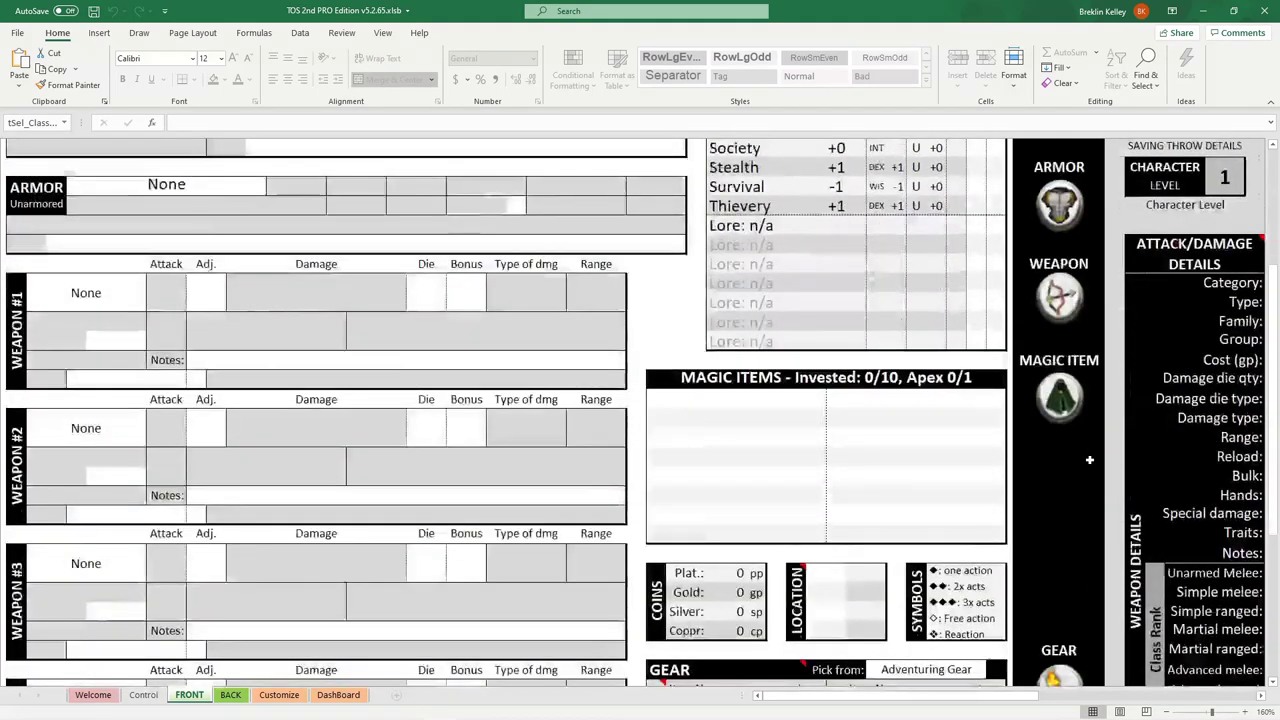
scroll(1089, 460, "down", 6)
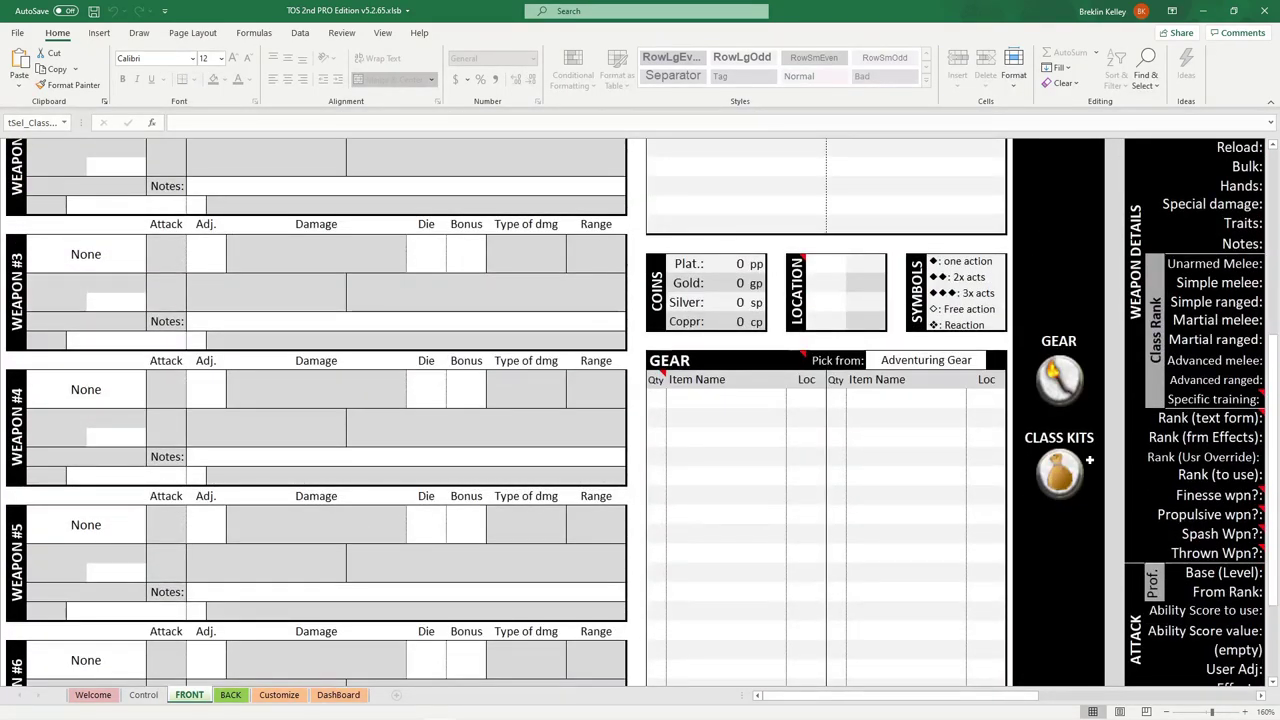
scroll(1089, 460, "up", 2)
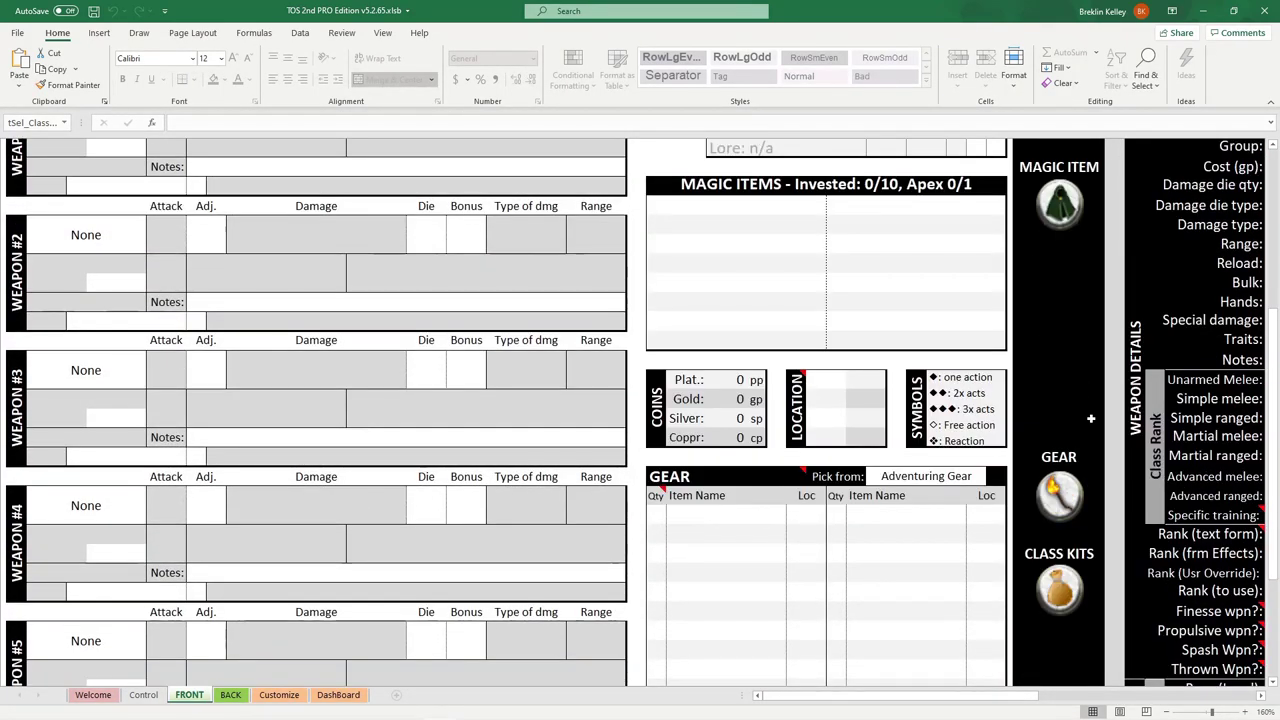
left_click(1072, 588)
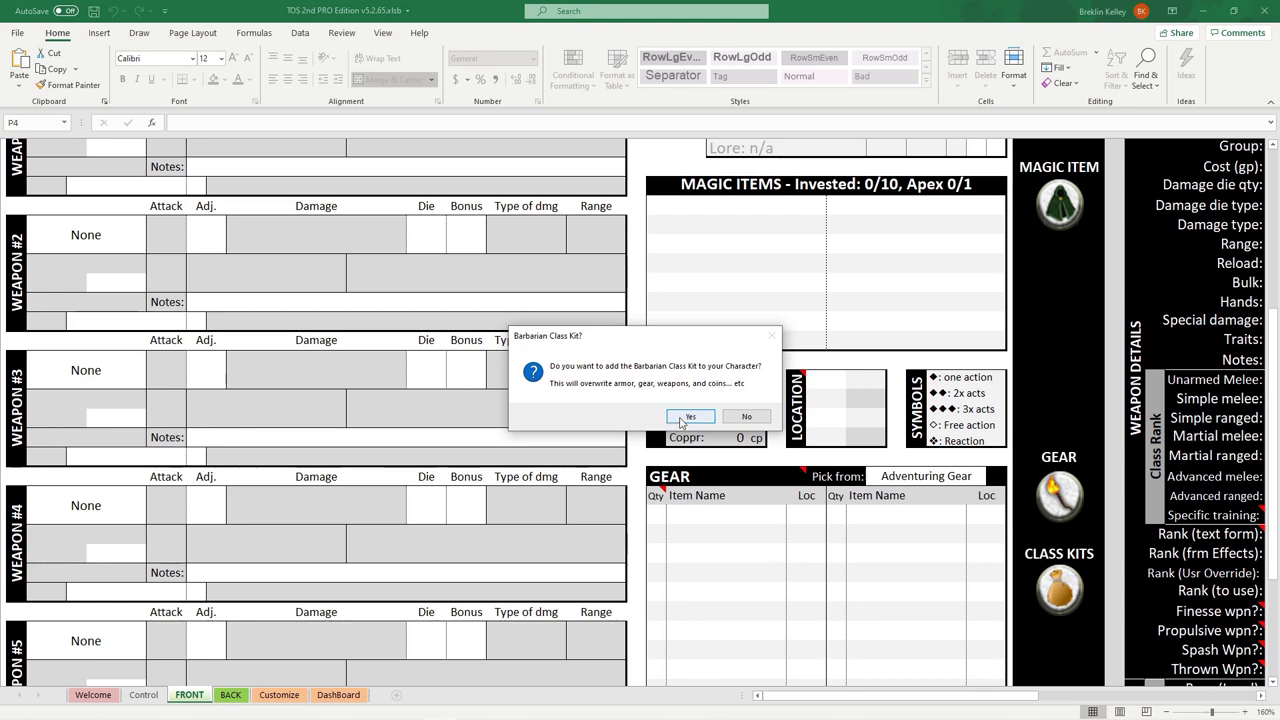
left_click(688, 417)
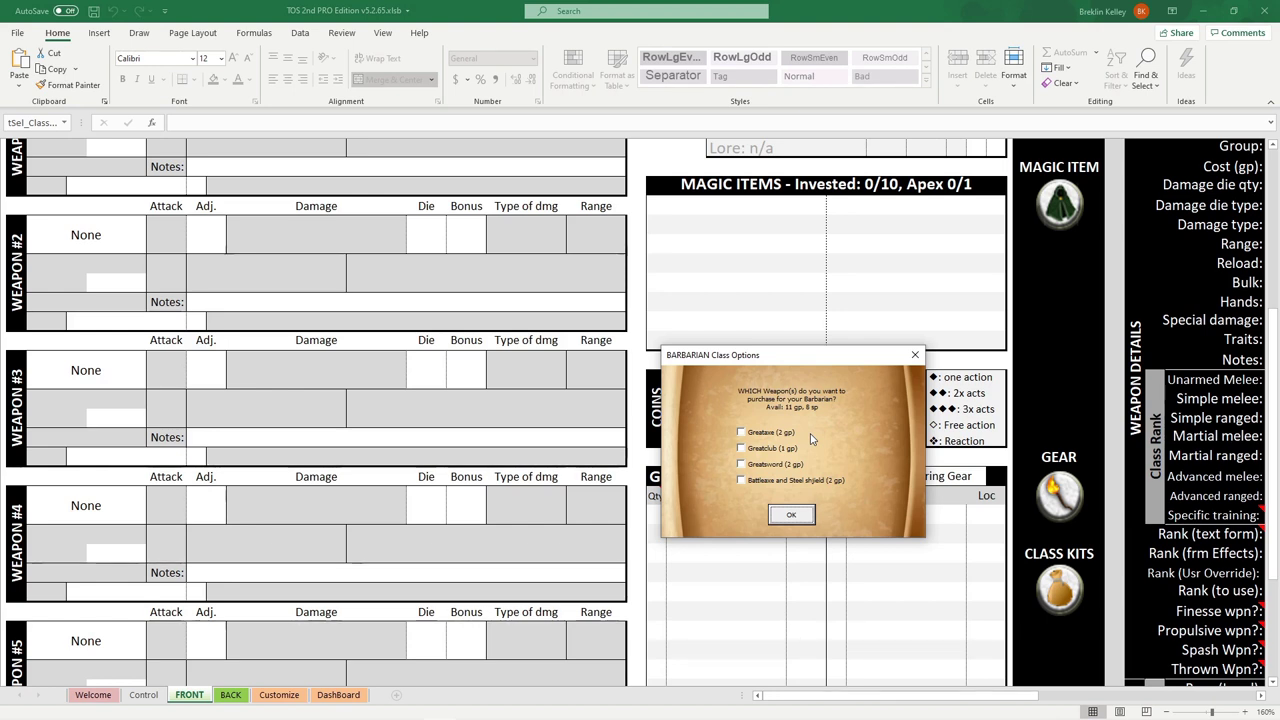
left_click(742, 465)
left_click(781, 514)
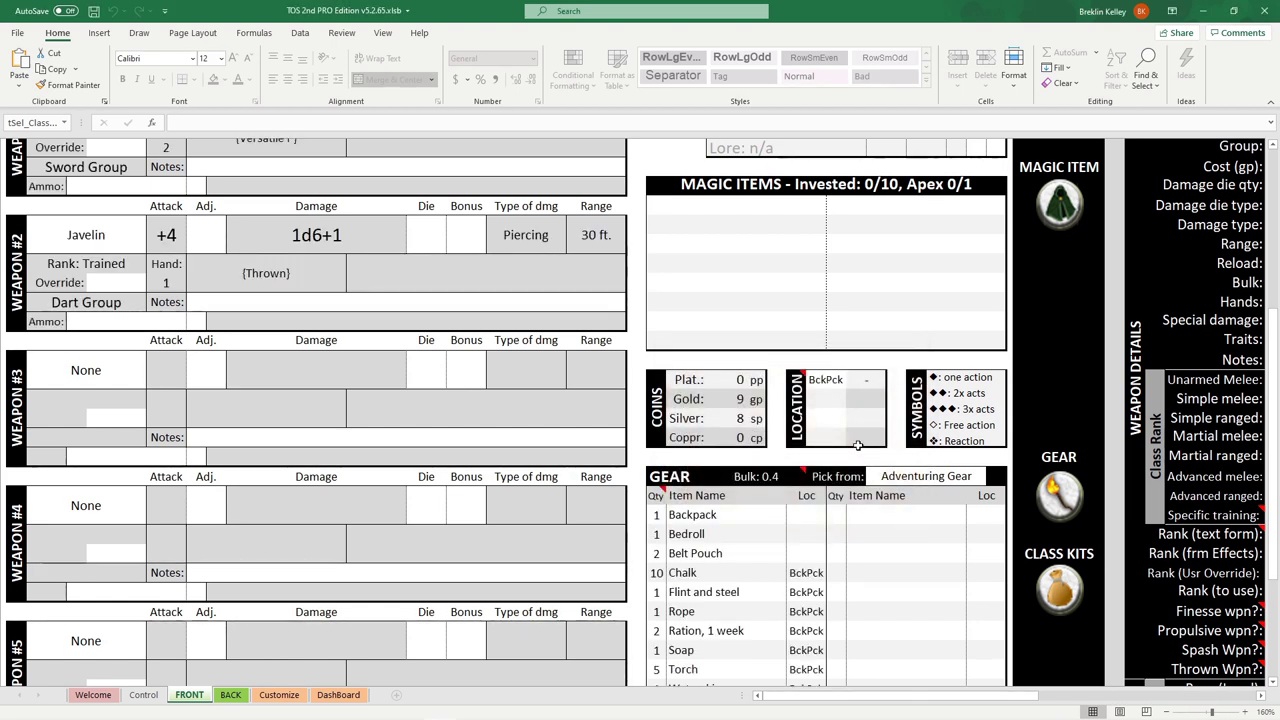
scroll(716, 321, "down", 3)
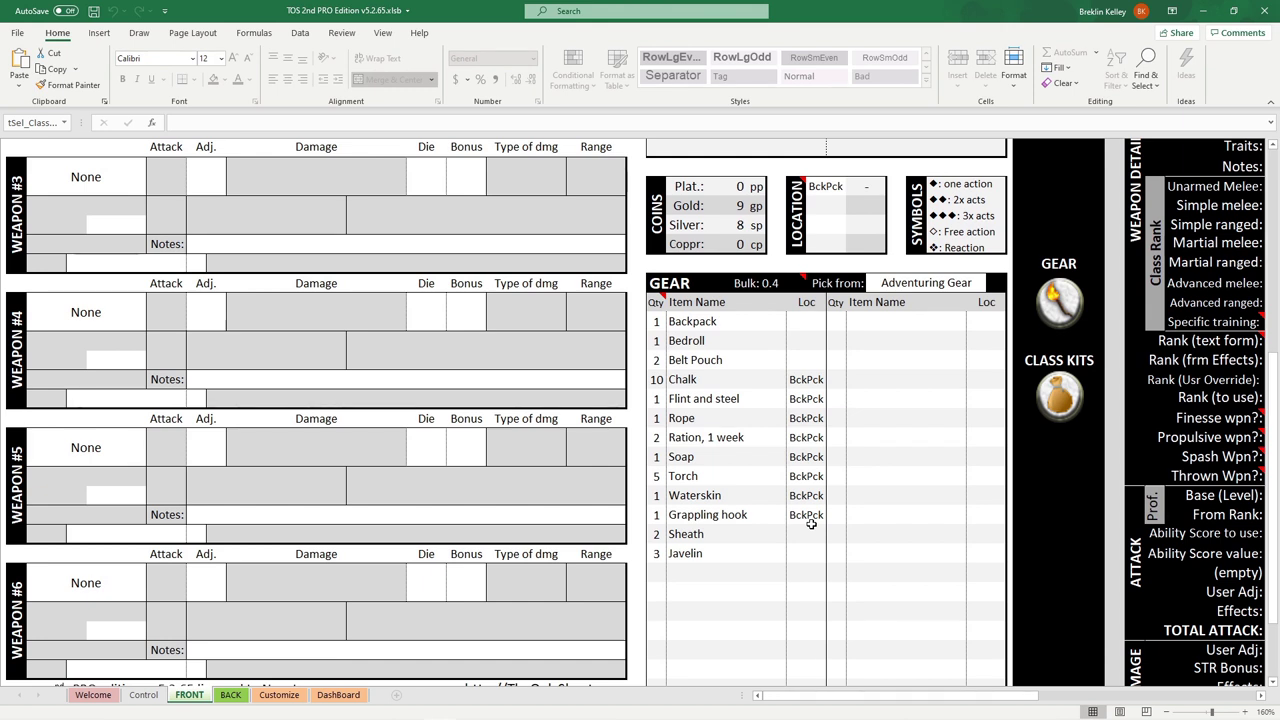
Add a Bandolier from Adventuring Gear to the second gear column
double_click(905, 321)
left_click_drag(743, 183, 458, 160)
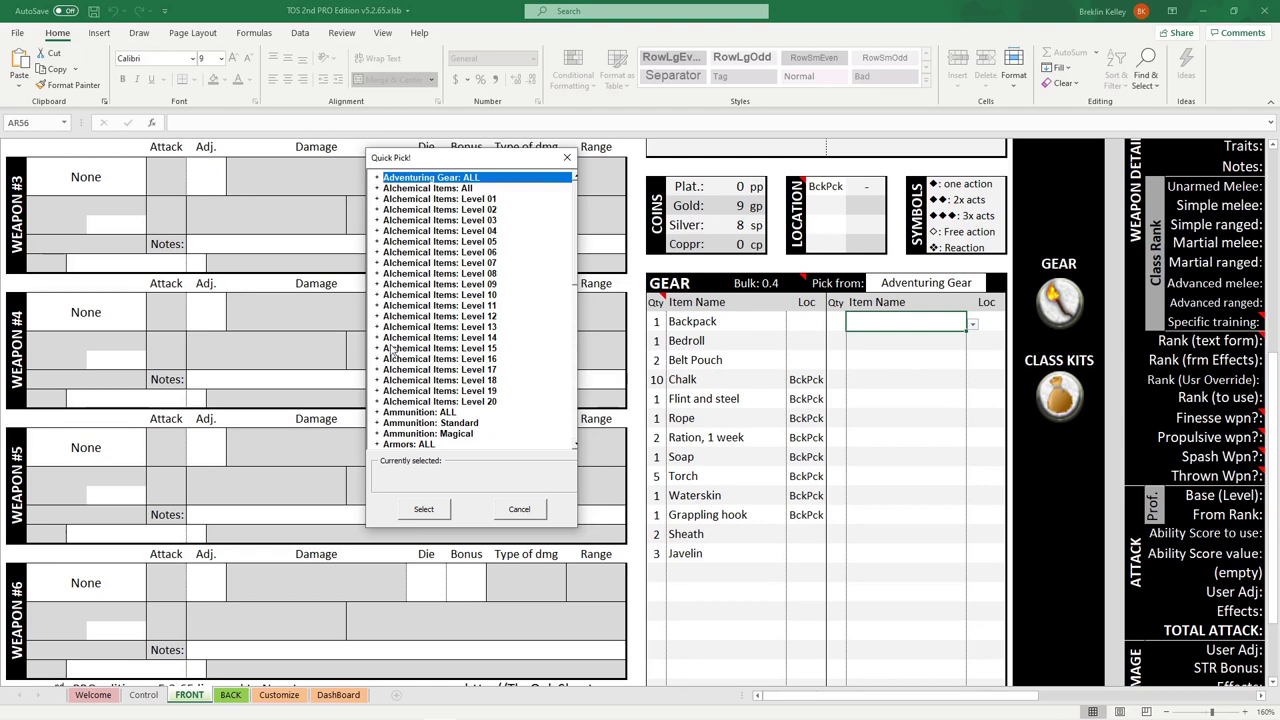
left_click(377, 178)
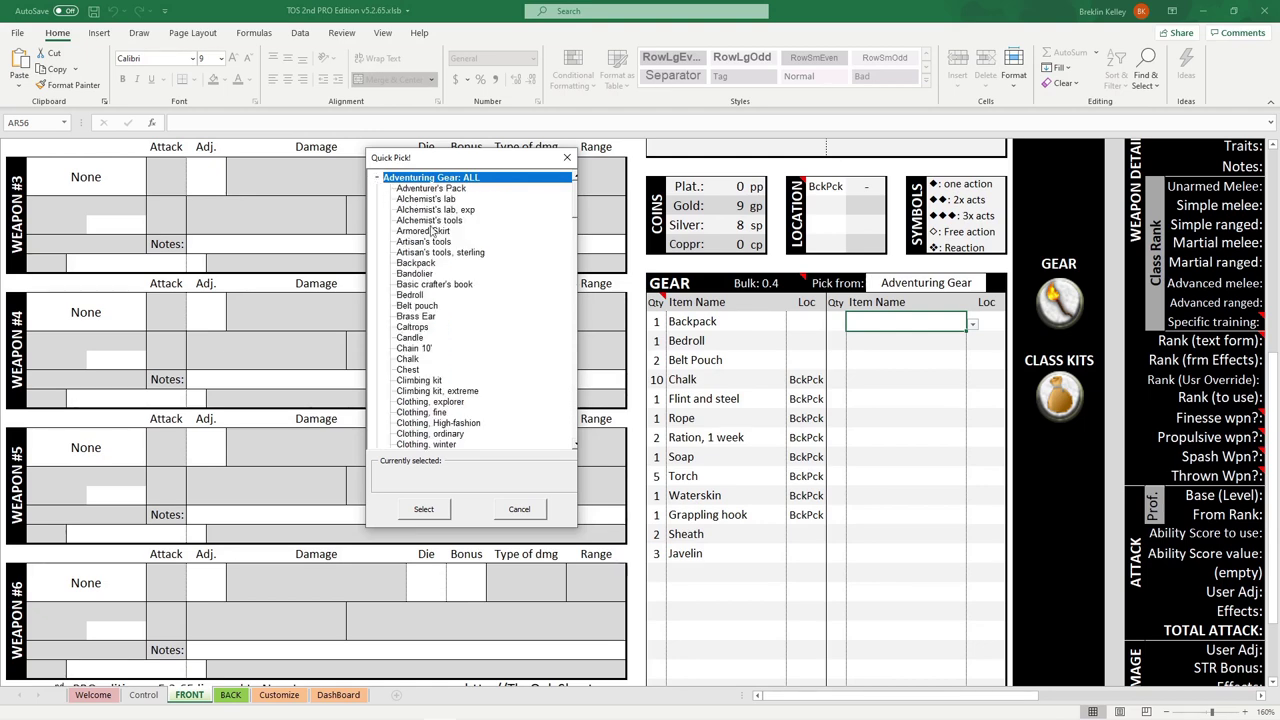
left_click(424, 284)
left_click(432, 512)
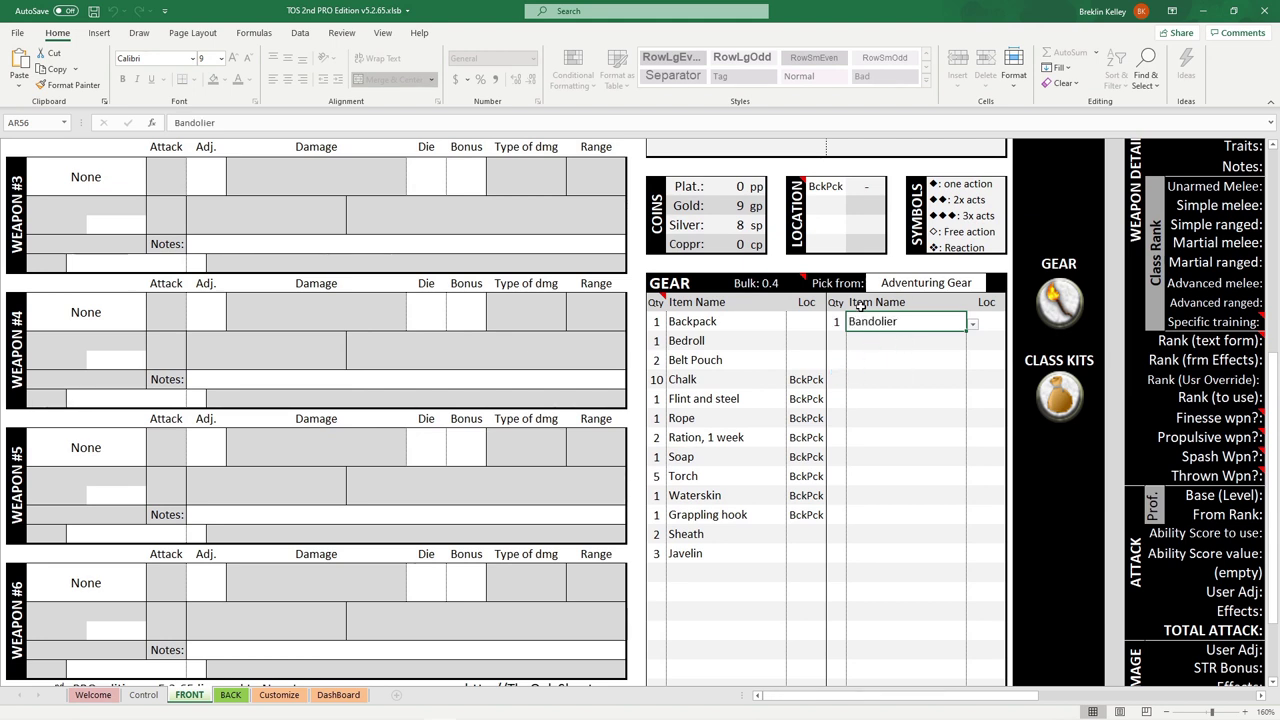
Create a Band storage location below BckPck and move the Chalk into Band
left_click(822, 207)
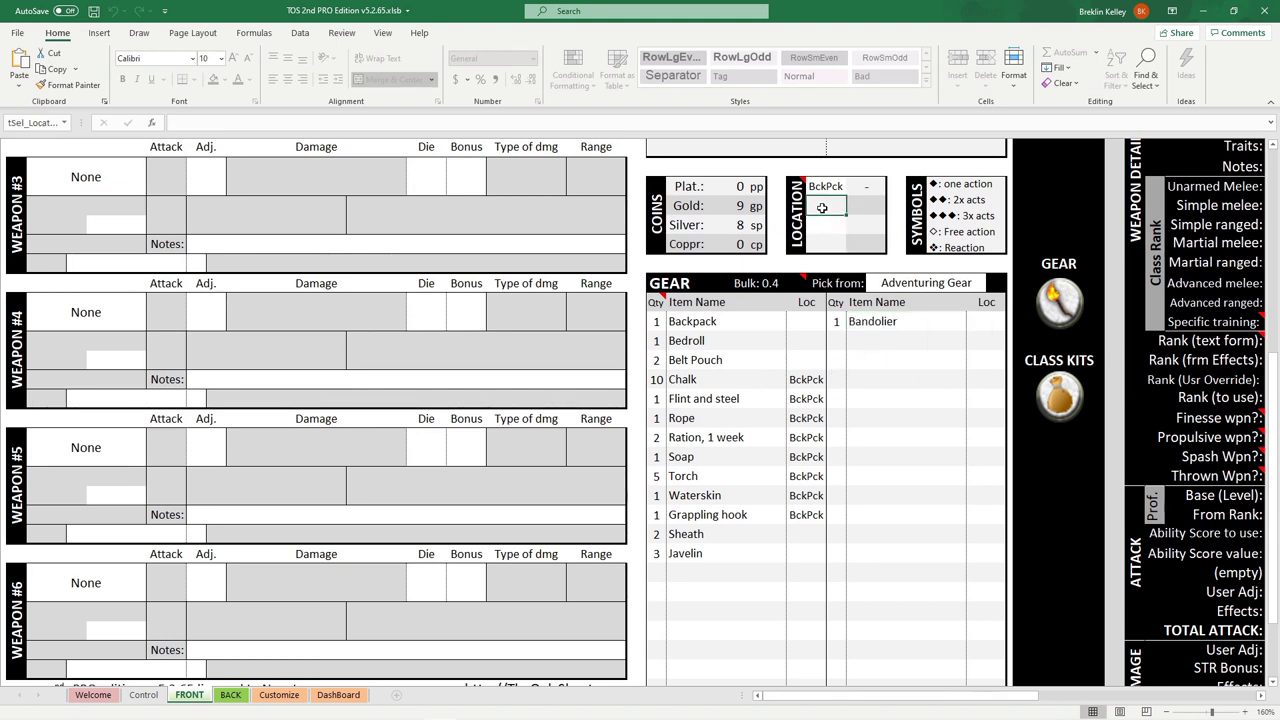
type("Band")
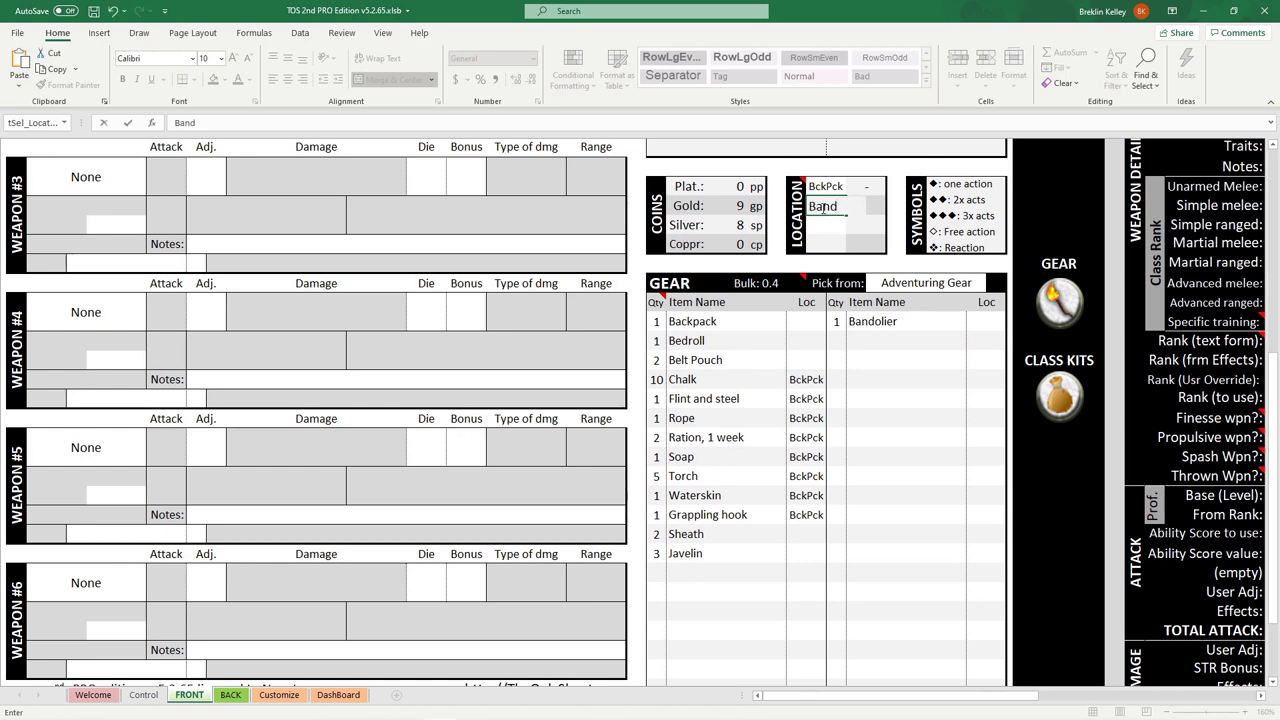
left_click(854, 449)
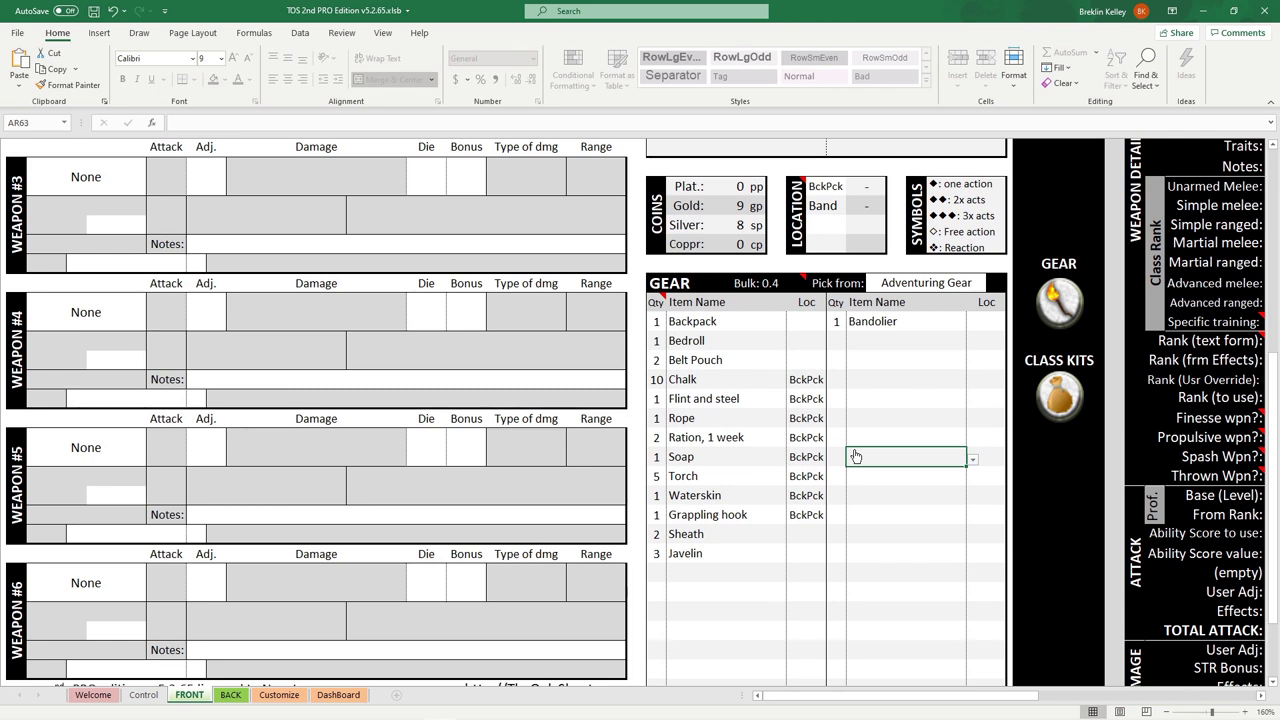
double_click(806, 380)
double_click(806, 380)
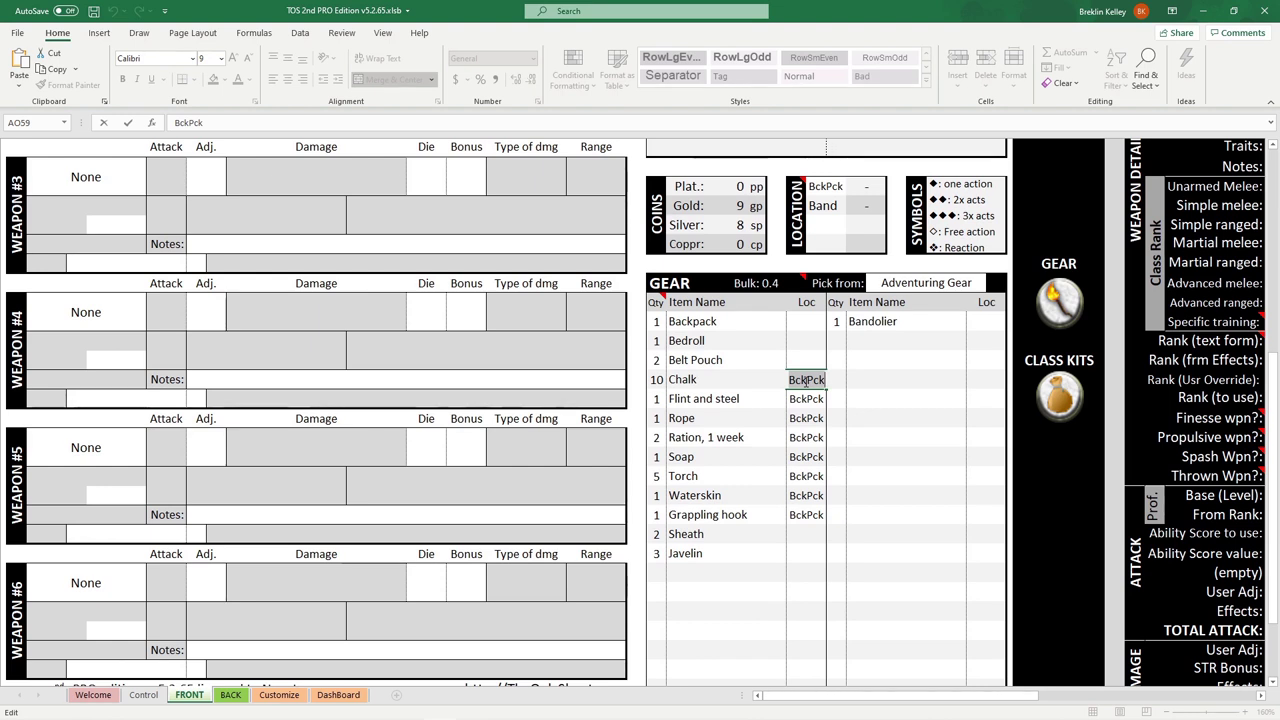
type("Band")
left_click(898, 394)
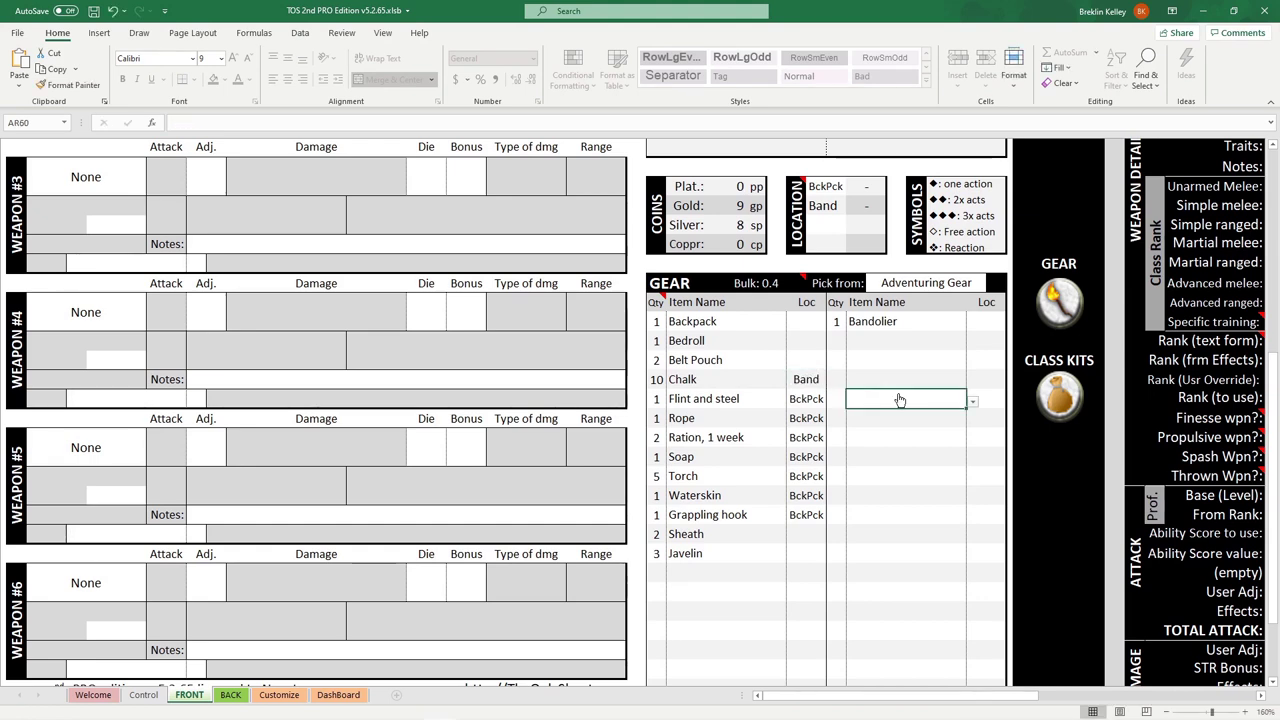
scroll(645, 421, "up", 7)
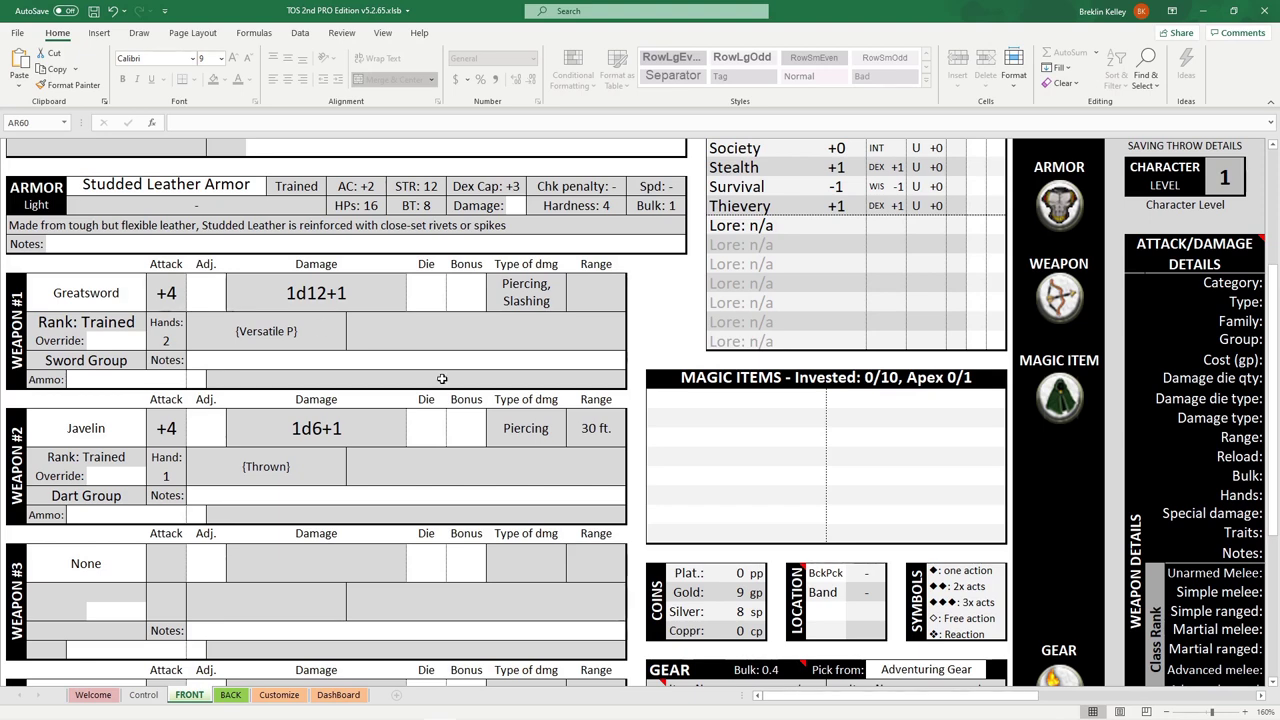
scroll(997, 351, "up", 1)
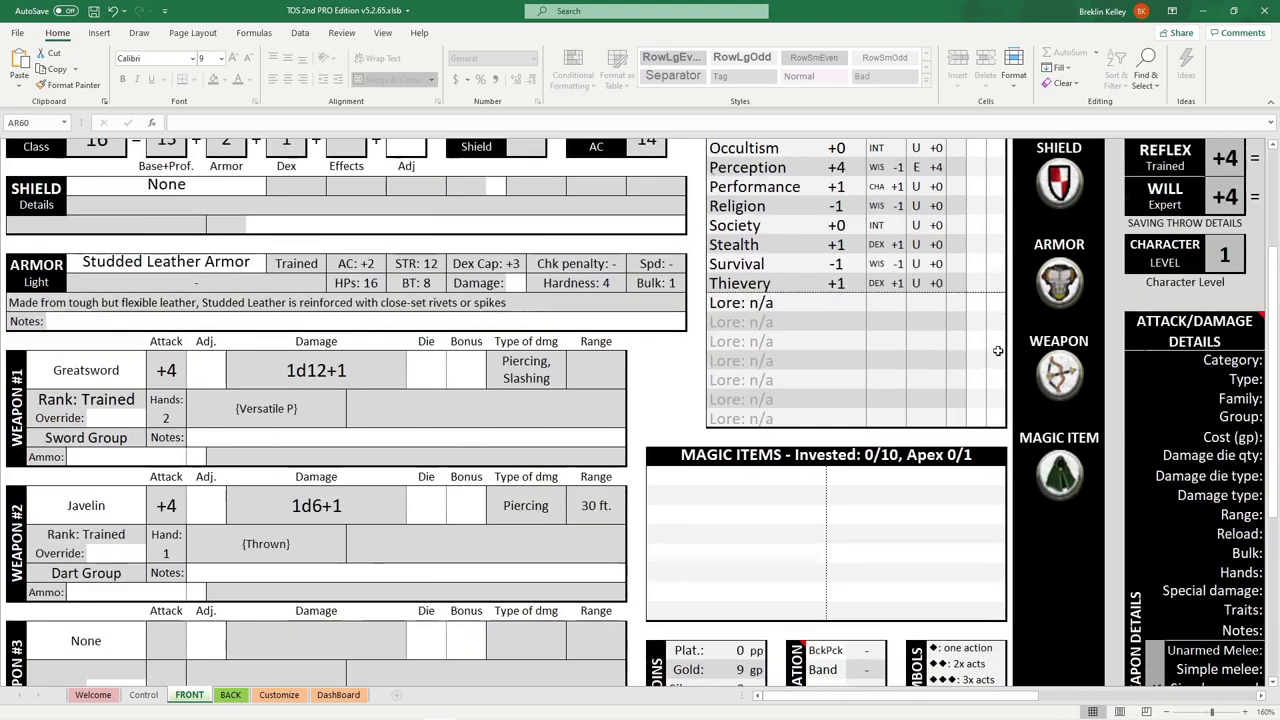
scroll(1000, 380, "up", 1)
left_click(1058, 448)
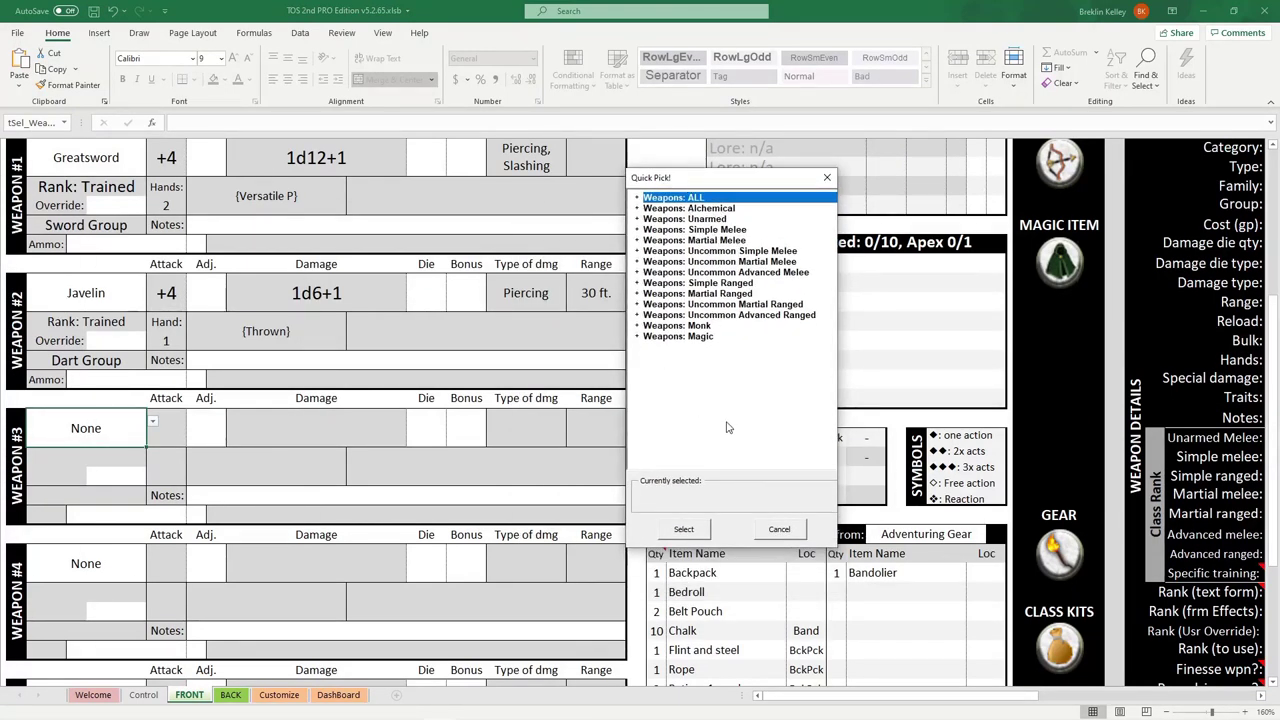
Make Weapon #3 a Martial Melee Hatchet with +4 attack and 1d6+1 slashing
double_click(694, 240)
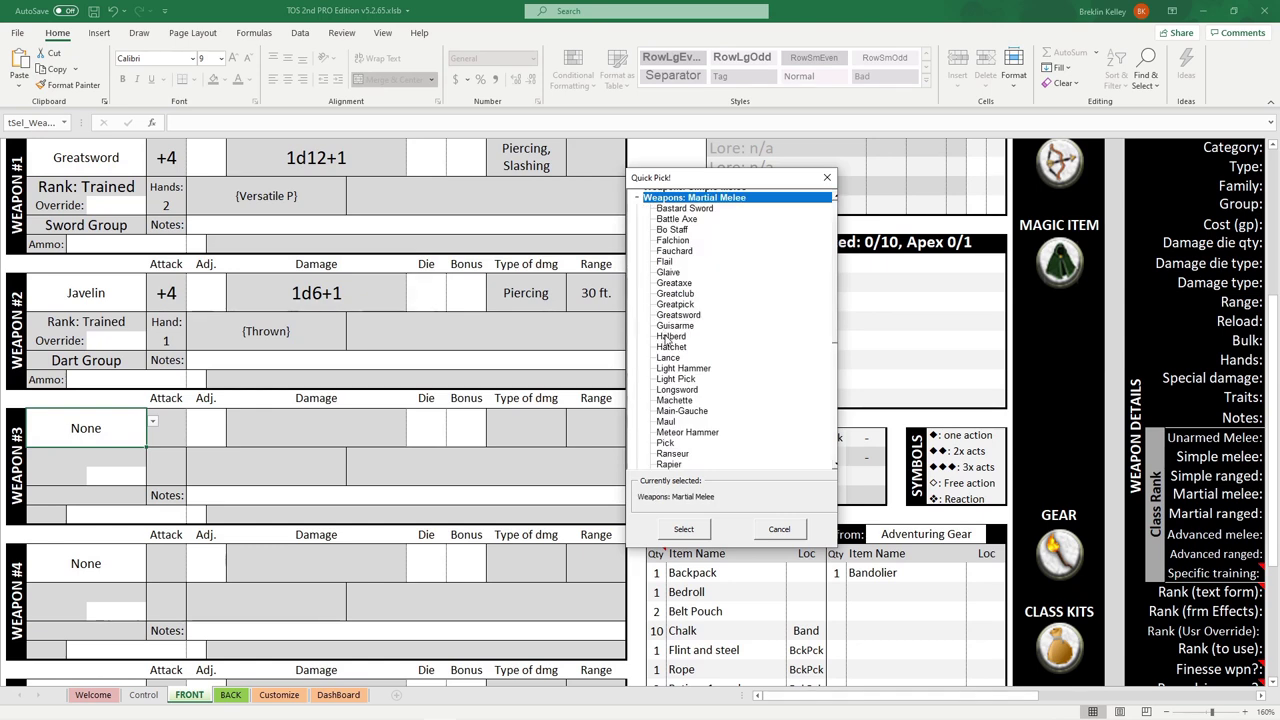
left_click(677, 348)
left_click(684, 529)
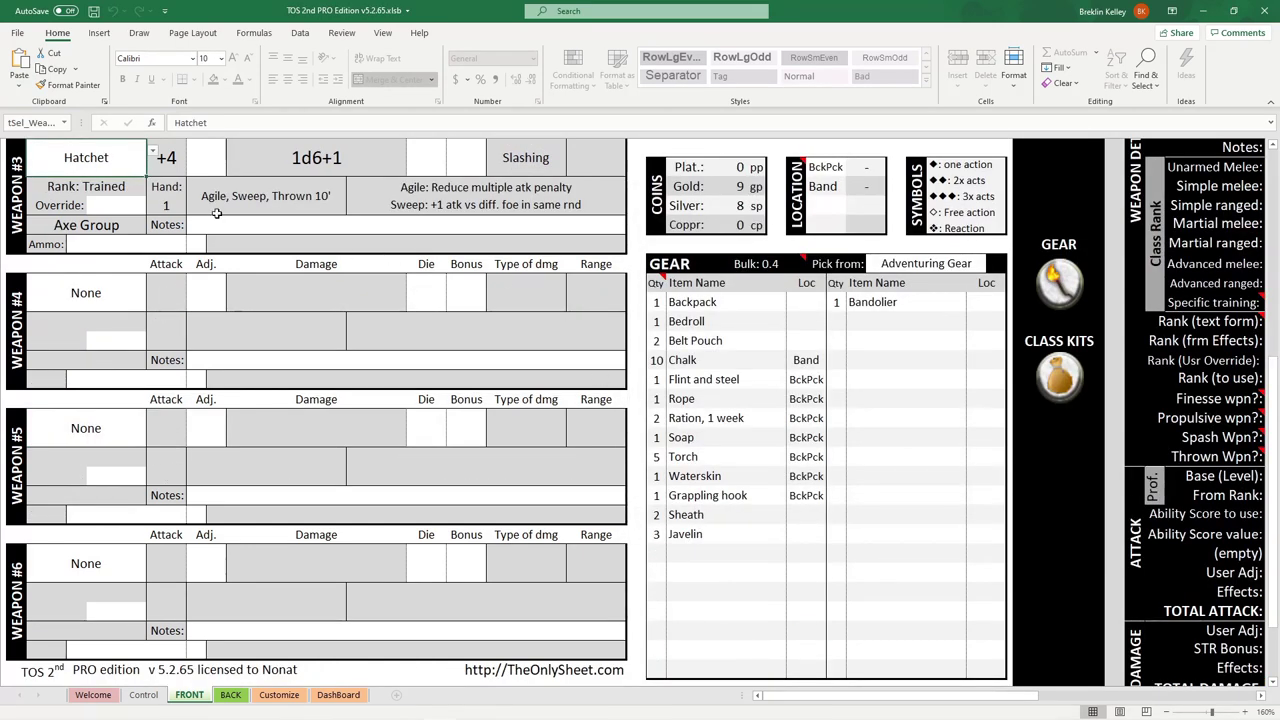
scroll(325, 357, "up", 3)
scroll(325, 357, "down", 4, "ctrl")
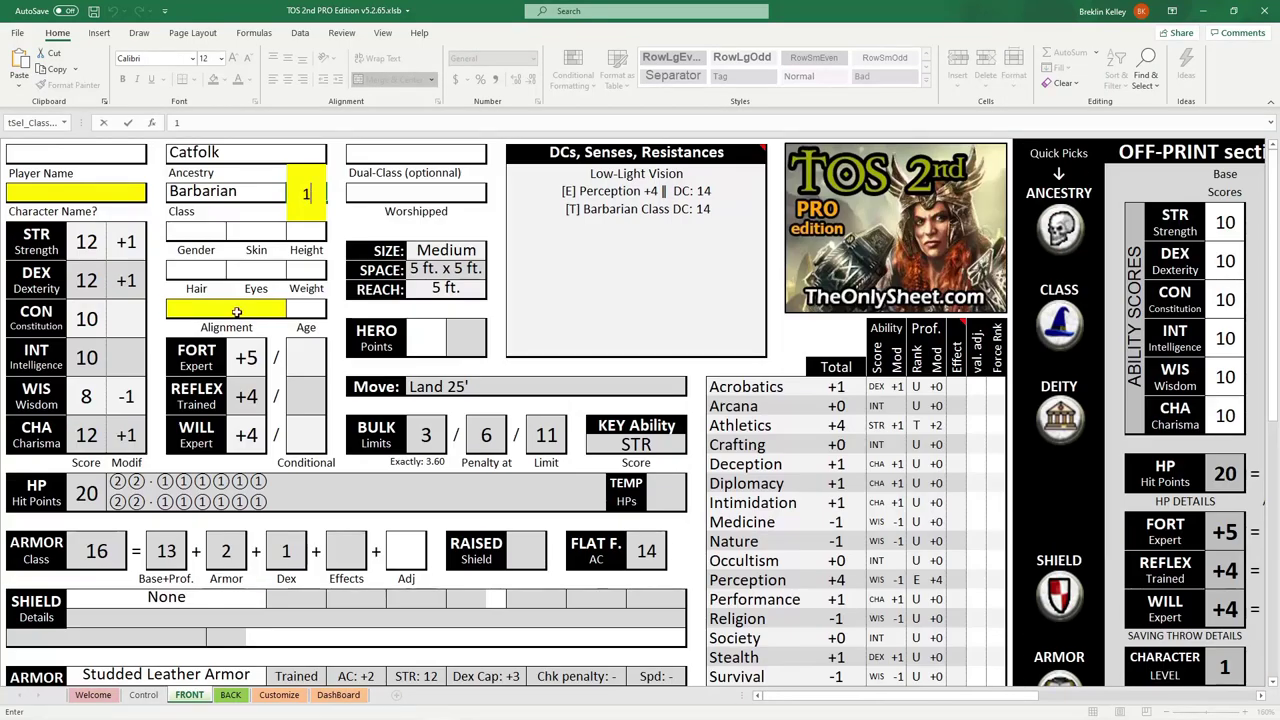
Enter Chaotic Good as the alignment and Meow Mix as the character name
left_click(236, 312)
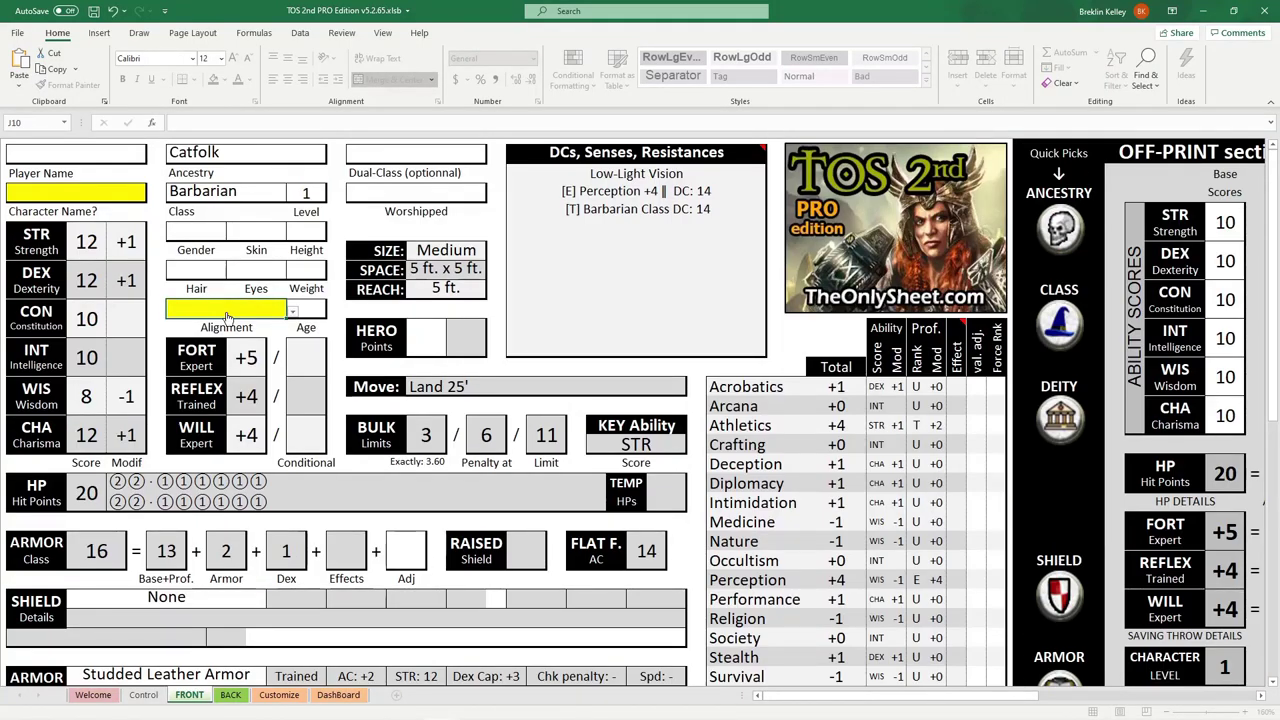
type("Chaotic Good")
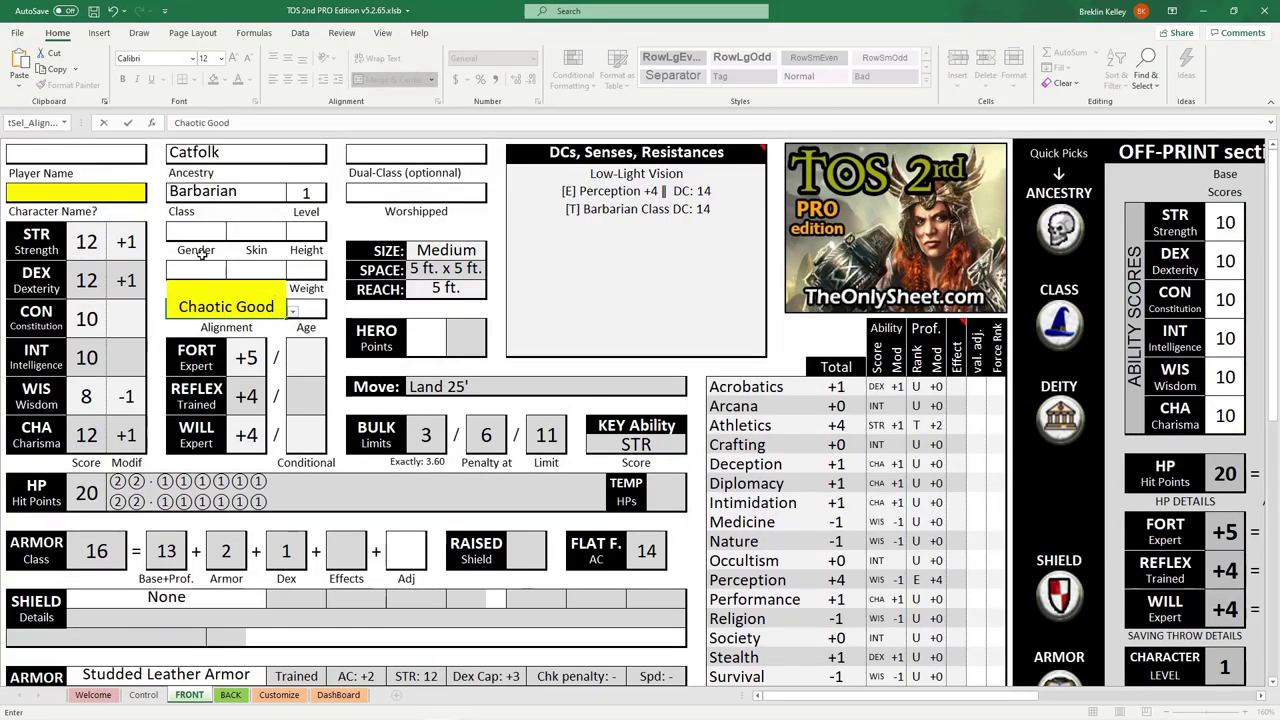
left_click(119, 194)
type("Me")
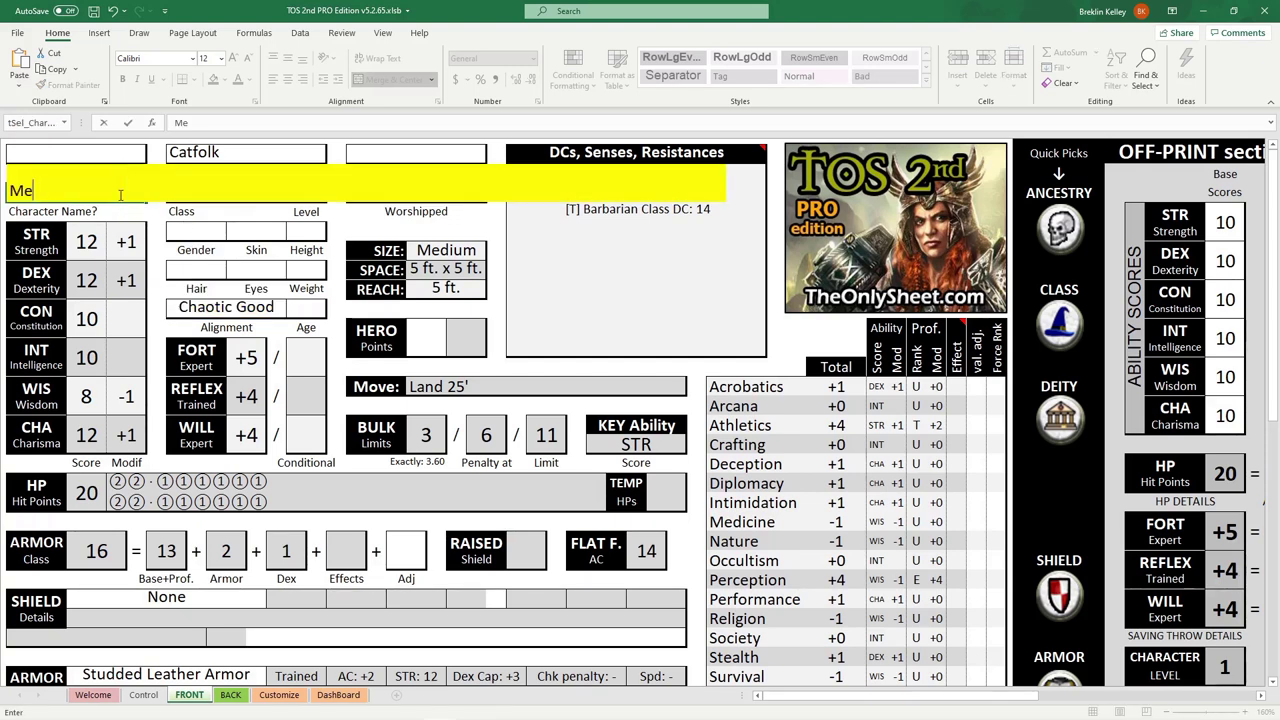
type("ow Mix")
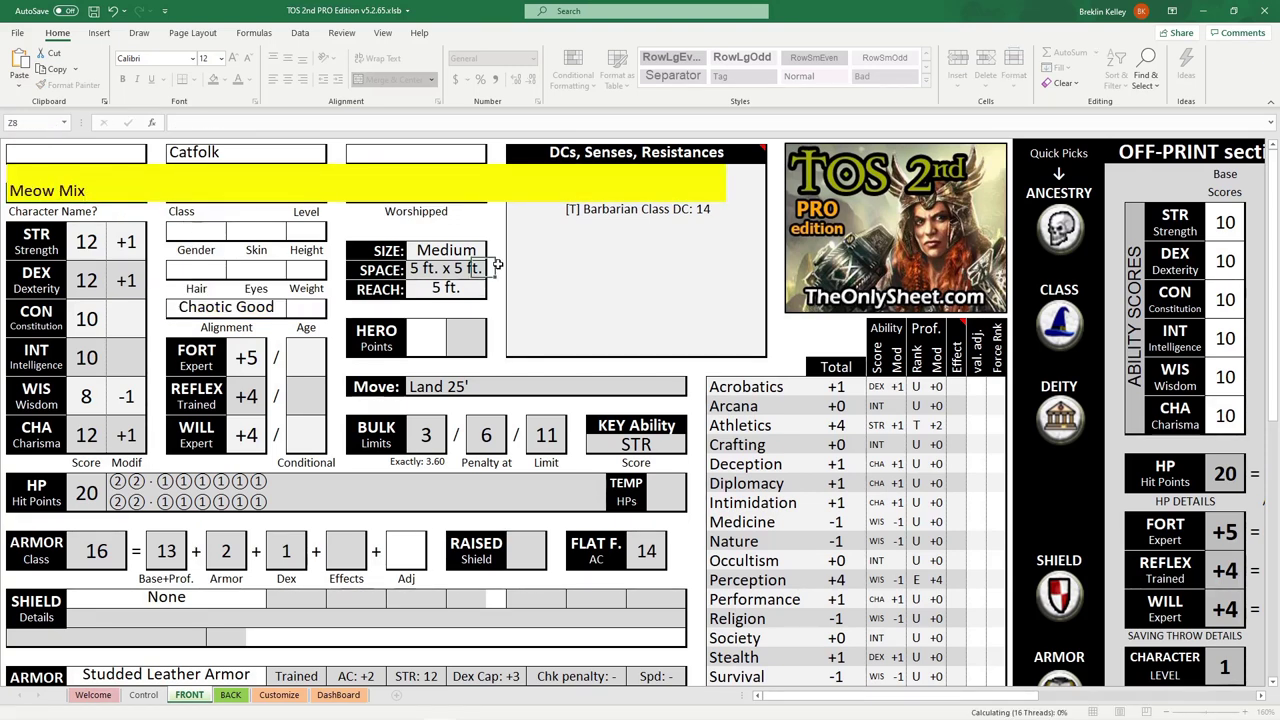
left_click(496, 270)
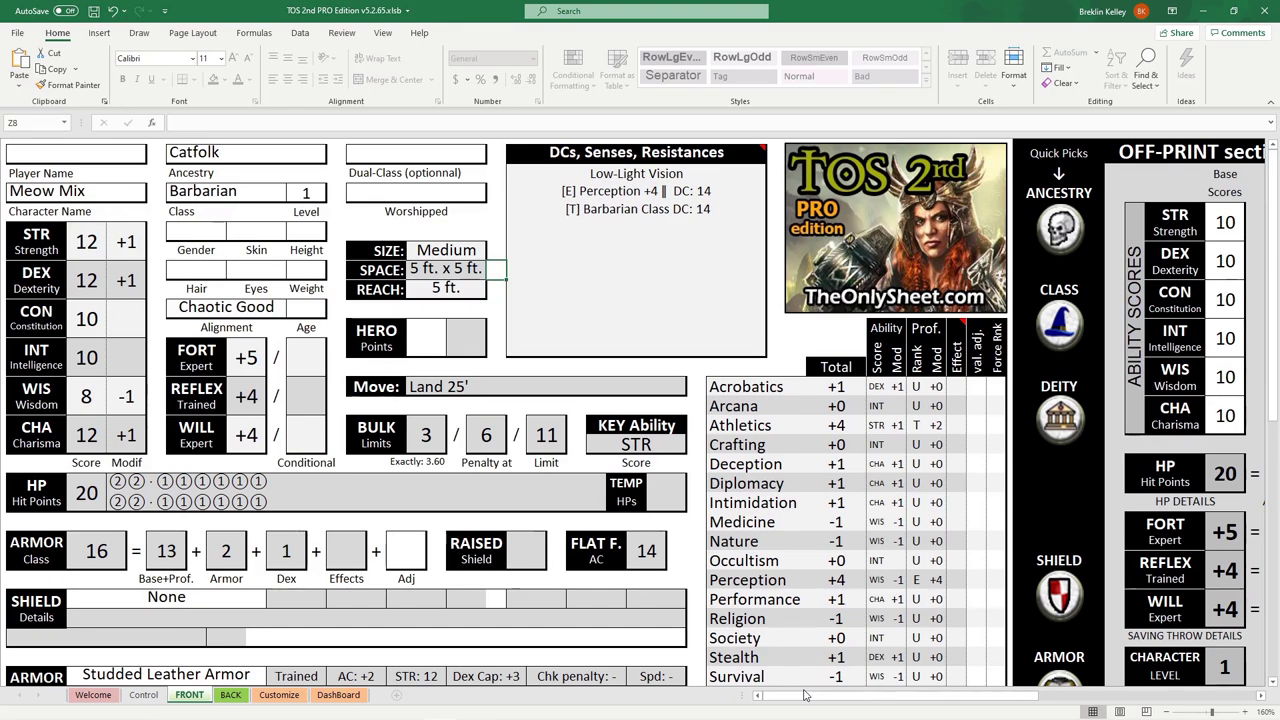
left_click_drag(803, 695, 995, 700)
scroll(1040, 610, "down", 1)
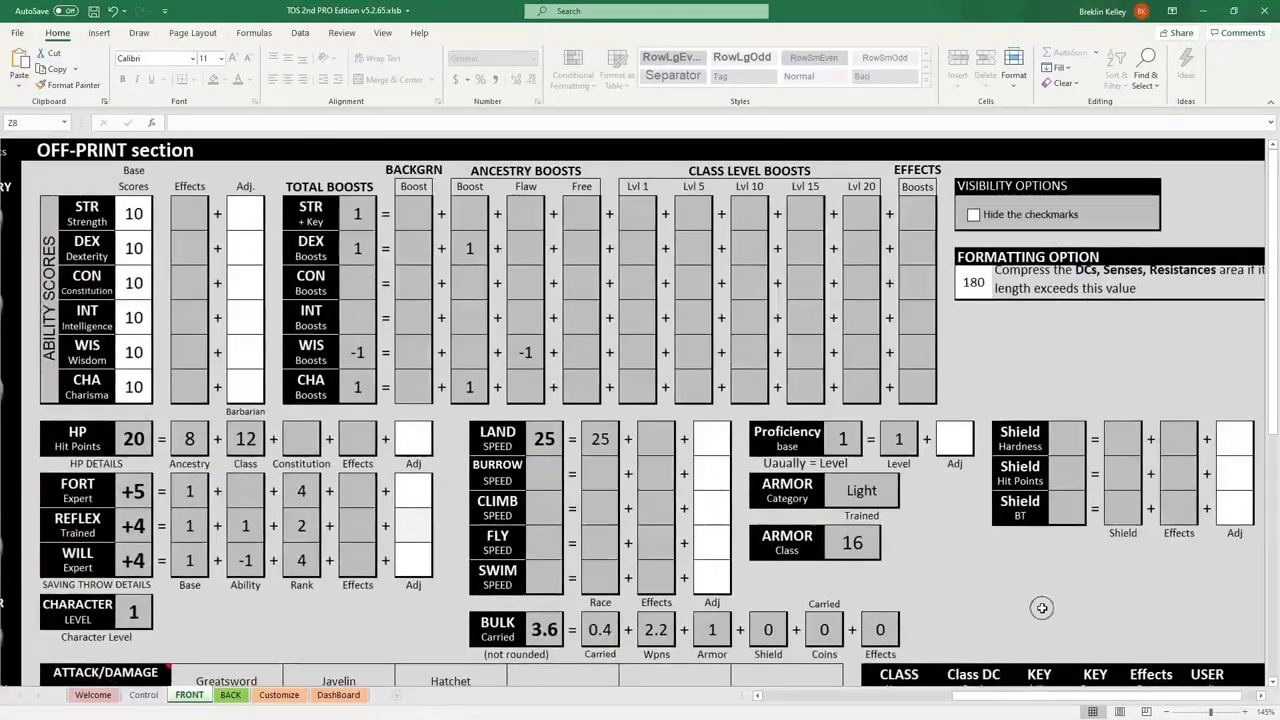
scroll(1042, 608, "down", 1)
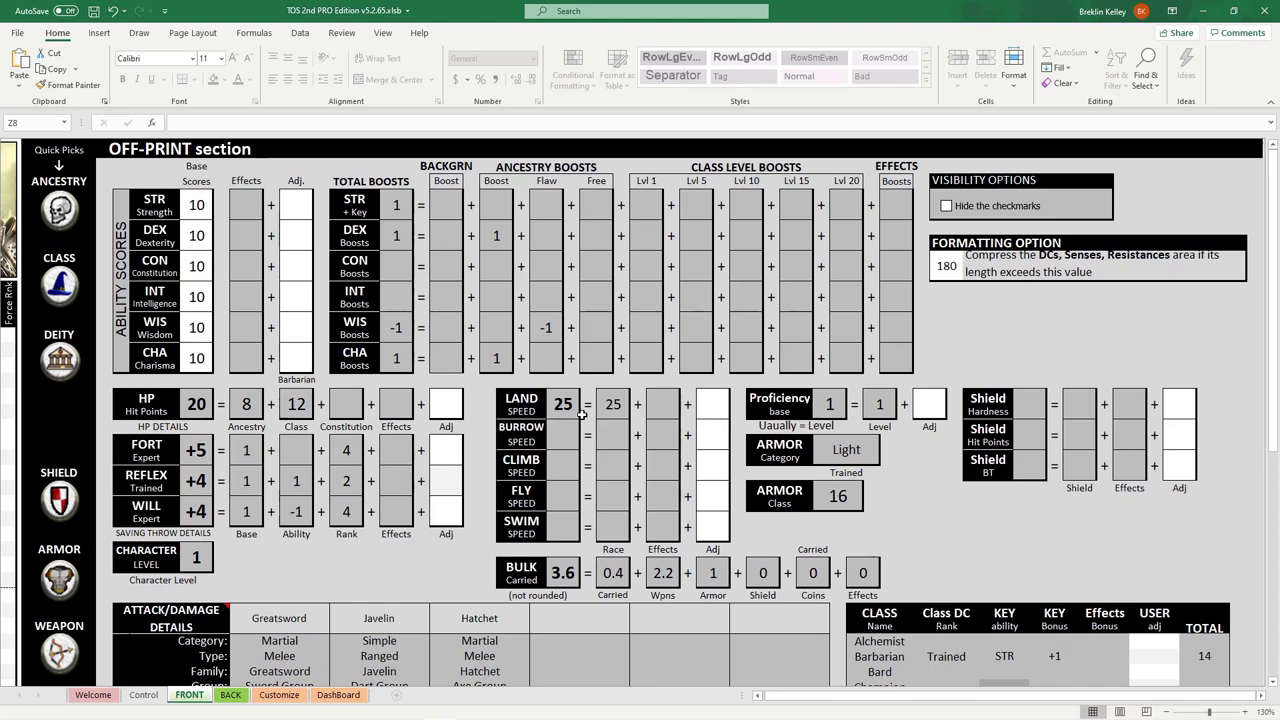
scroll(582, 414, "down", 8)
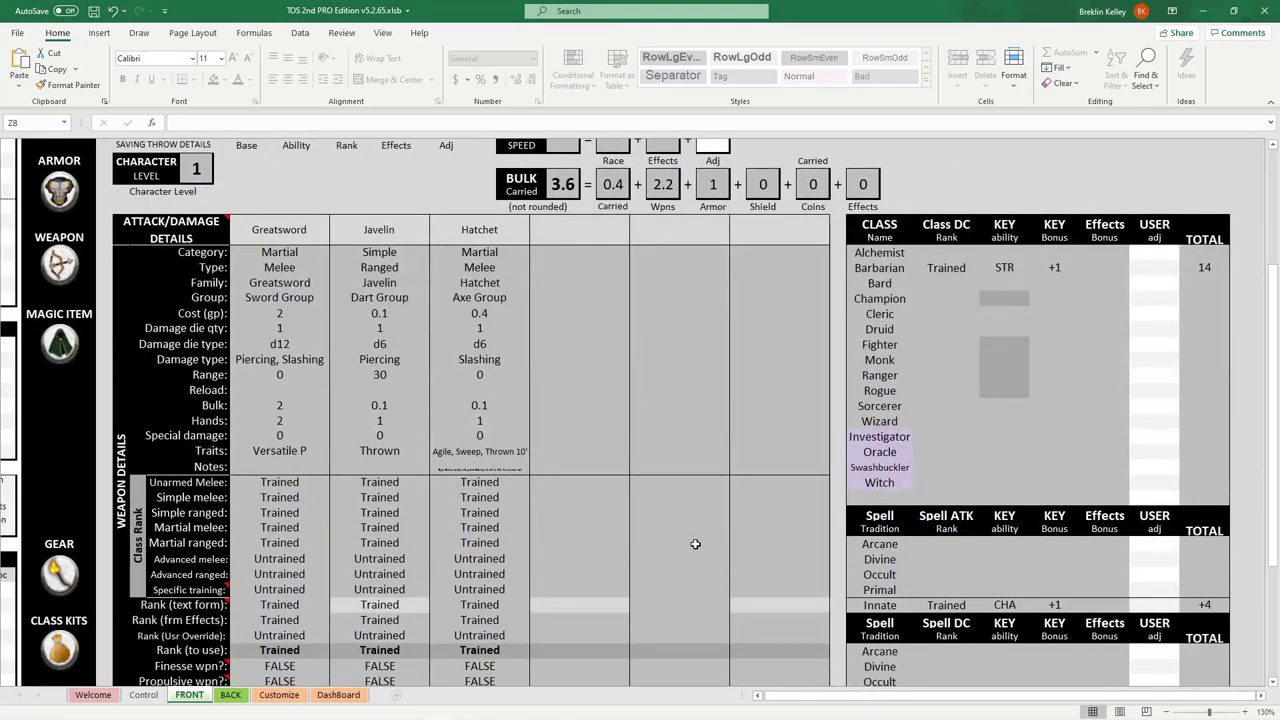
scroll(695, 543, "down", 3)
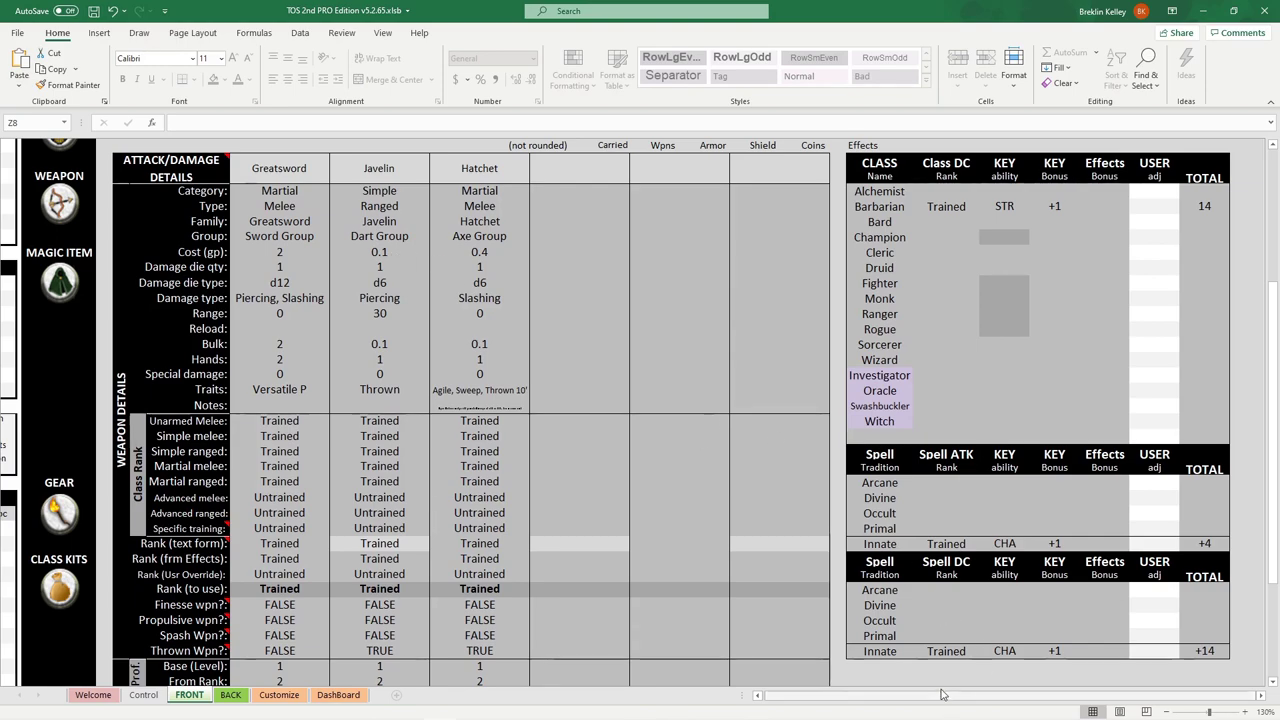
scroll(943, 700, "left", 6)
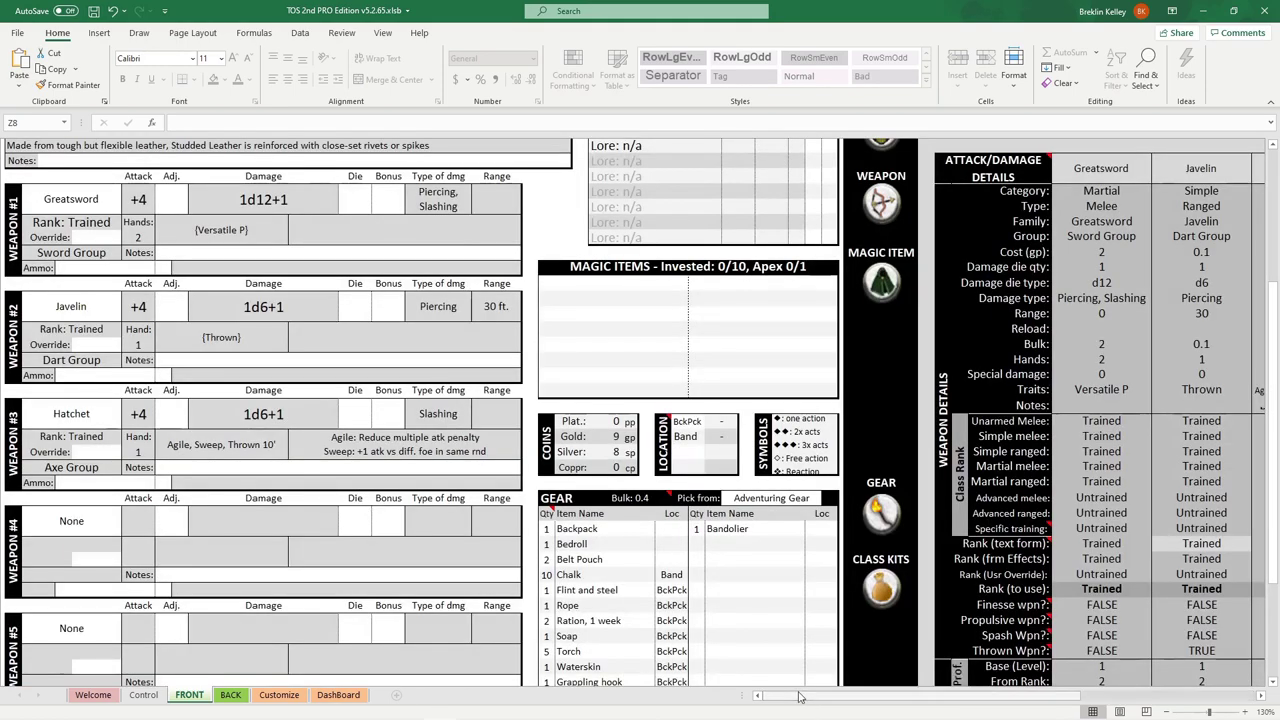
scroll(537, 518, "left", 2)
scroll(537, 518, "up", 2)
scroll(537, 518, "up", 6)
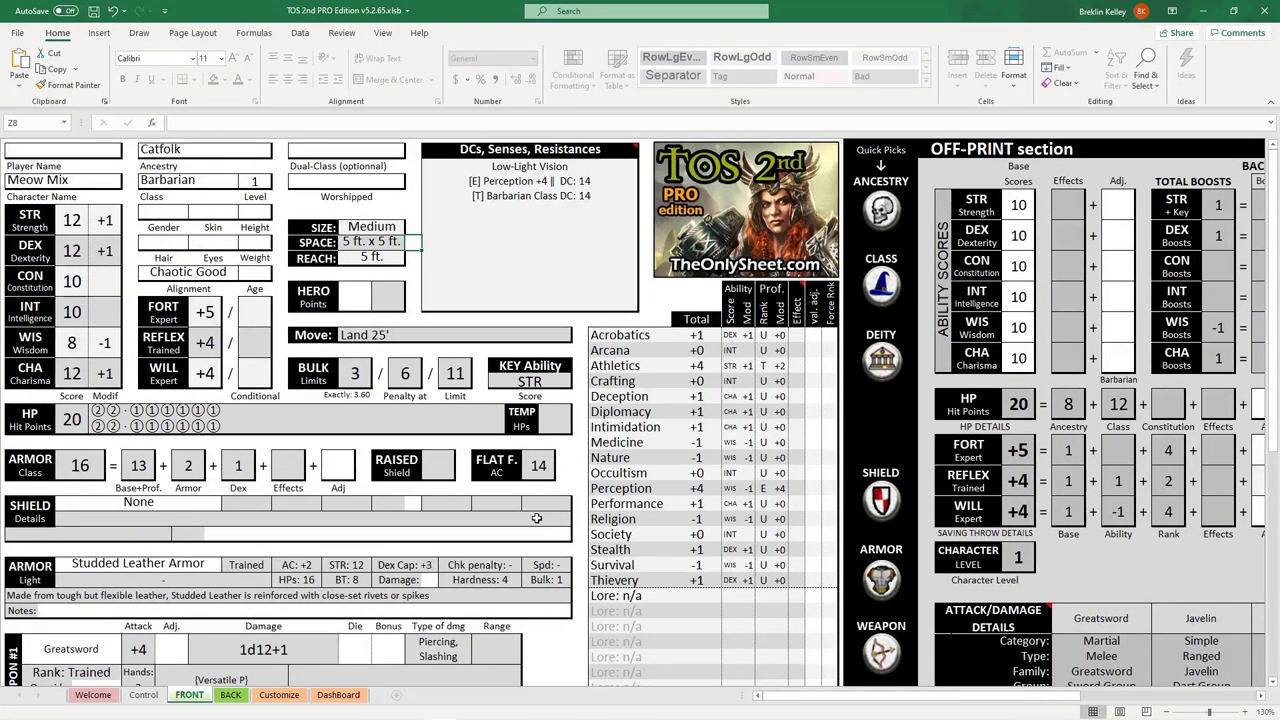
left_click(236, 697)
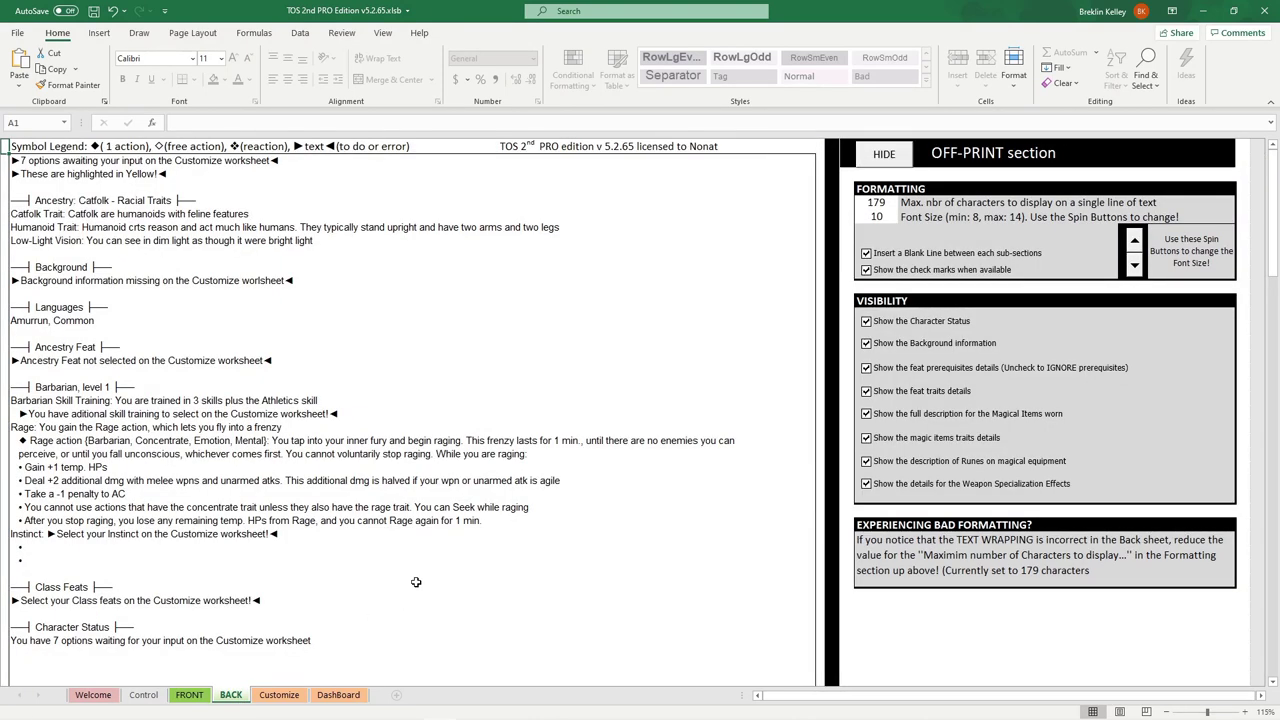
left_click(1134, 244)
left_click(1134, 244)
left_click(1134, 244)
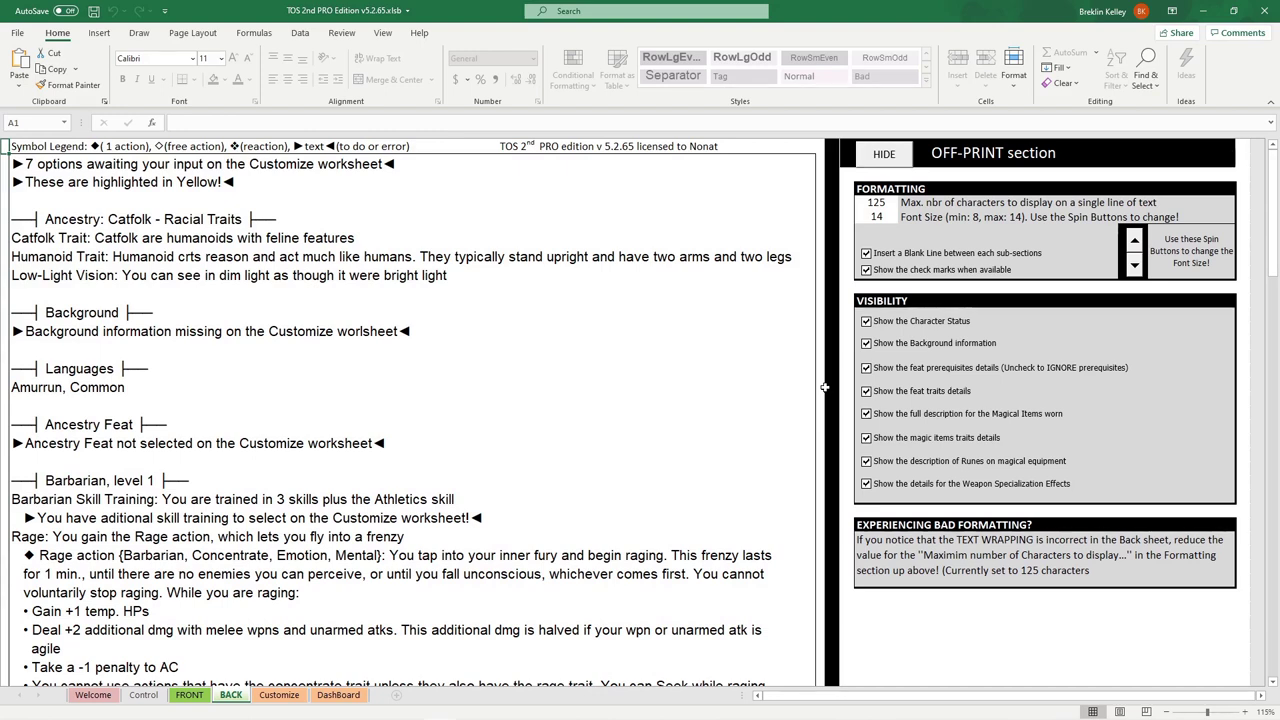
scroll(584, 522, "down", 3)
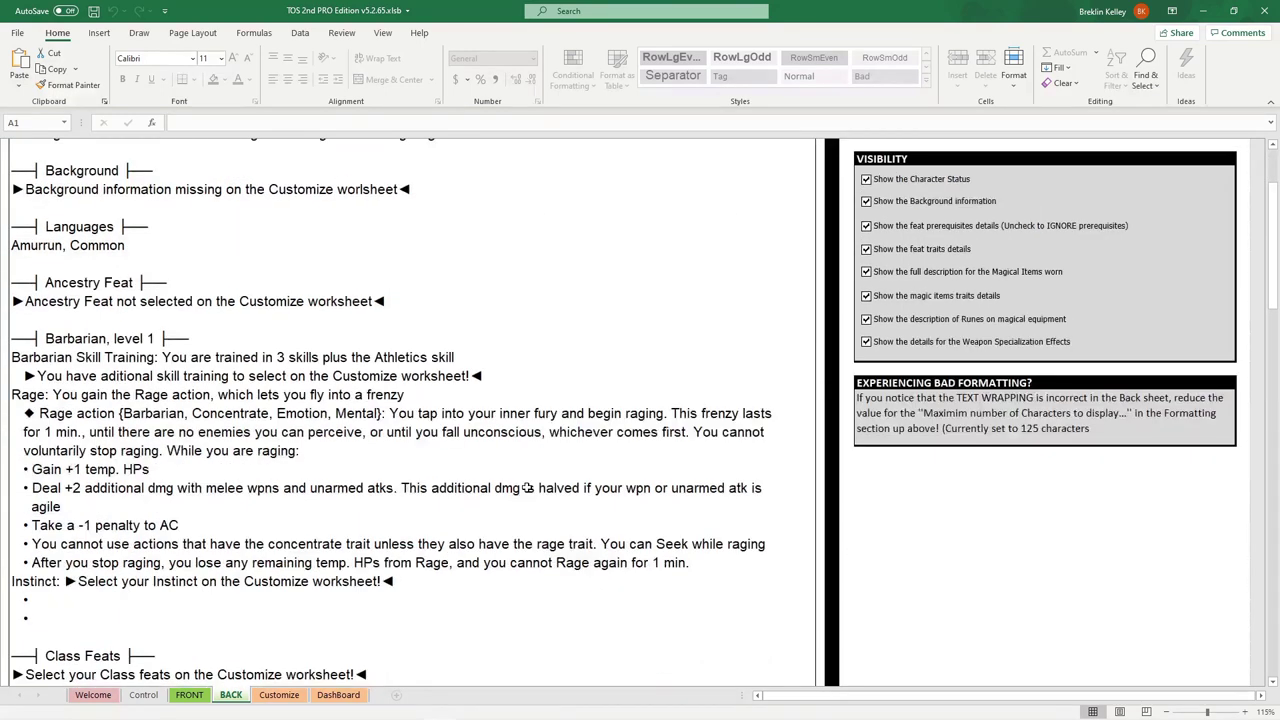
scroll(527, 487, "down", 2)
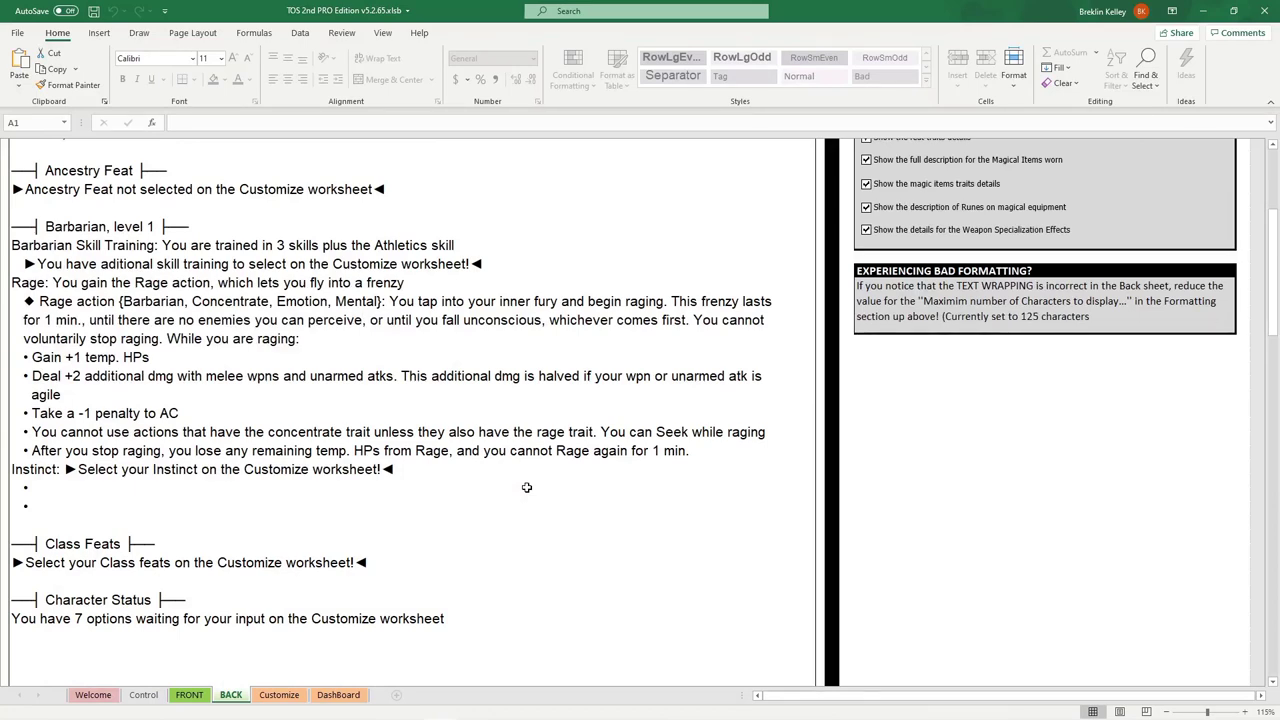
scroll(527, 487, "up", 2)
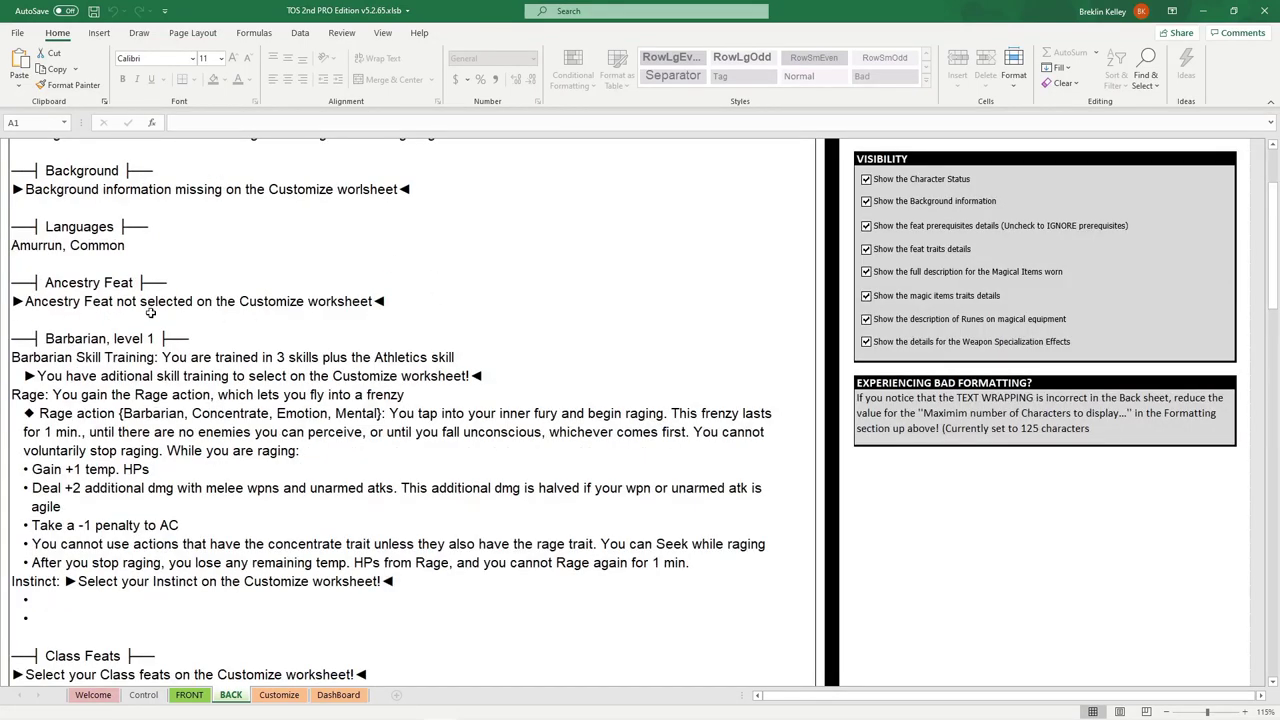
scroll(163, 313, "up", 3)
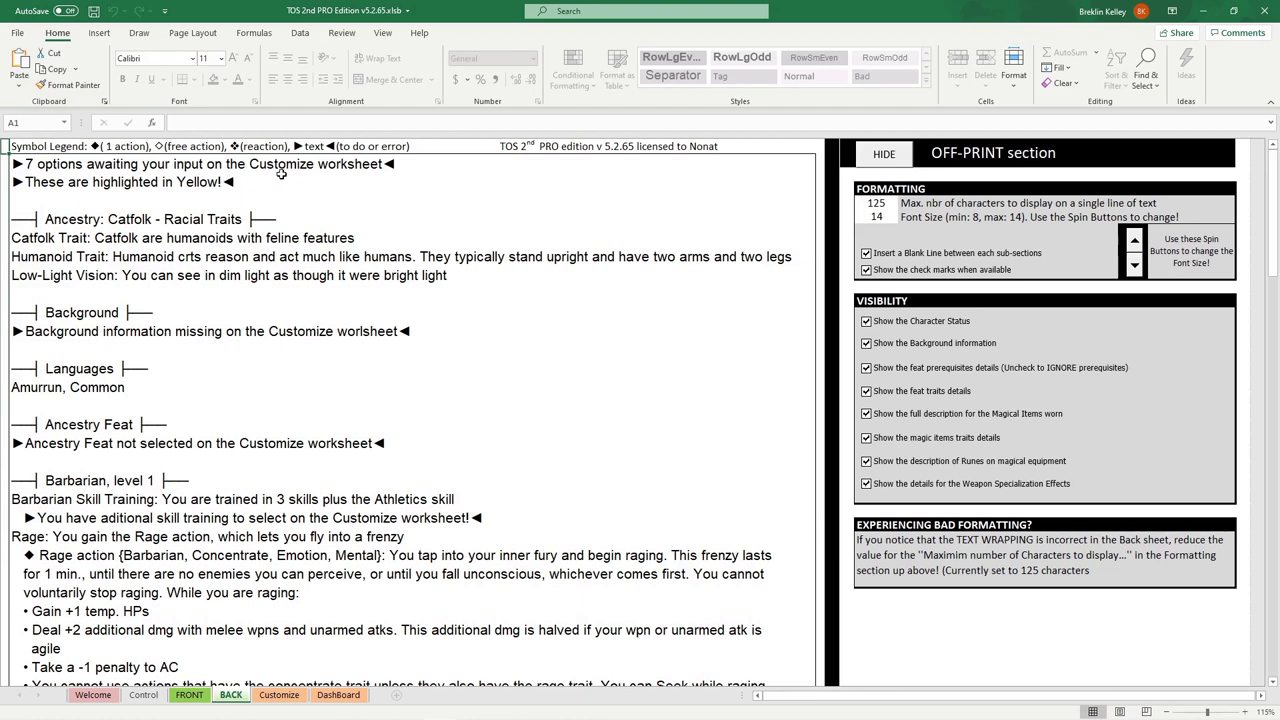
On the Customize sheet, pick Cat's Luck from APG - Catfolk as the ancestry feat
left_click(279, 694)
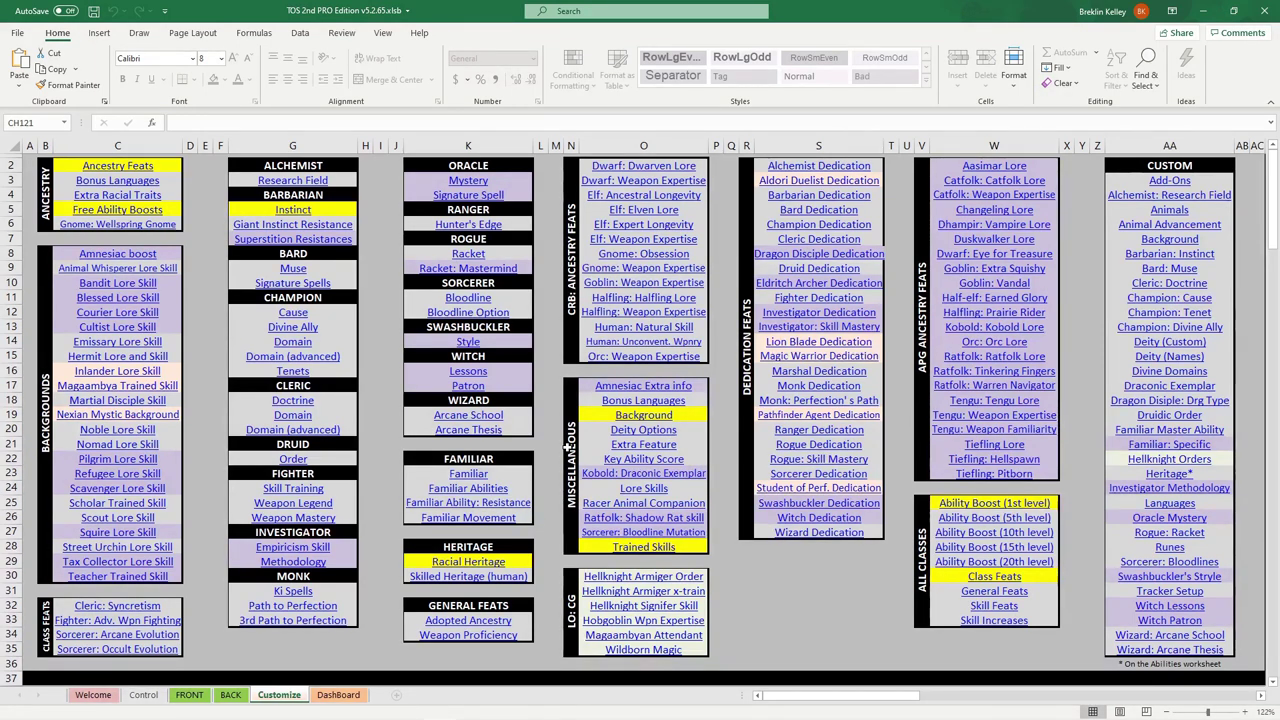
left_click(145, 170)
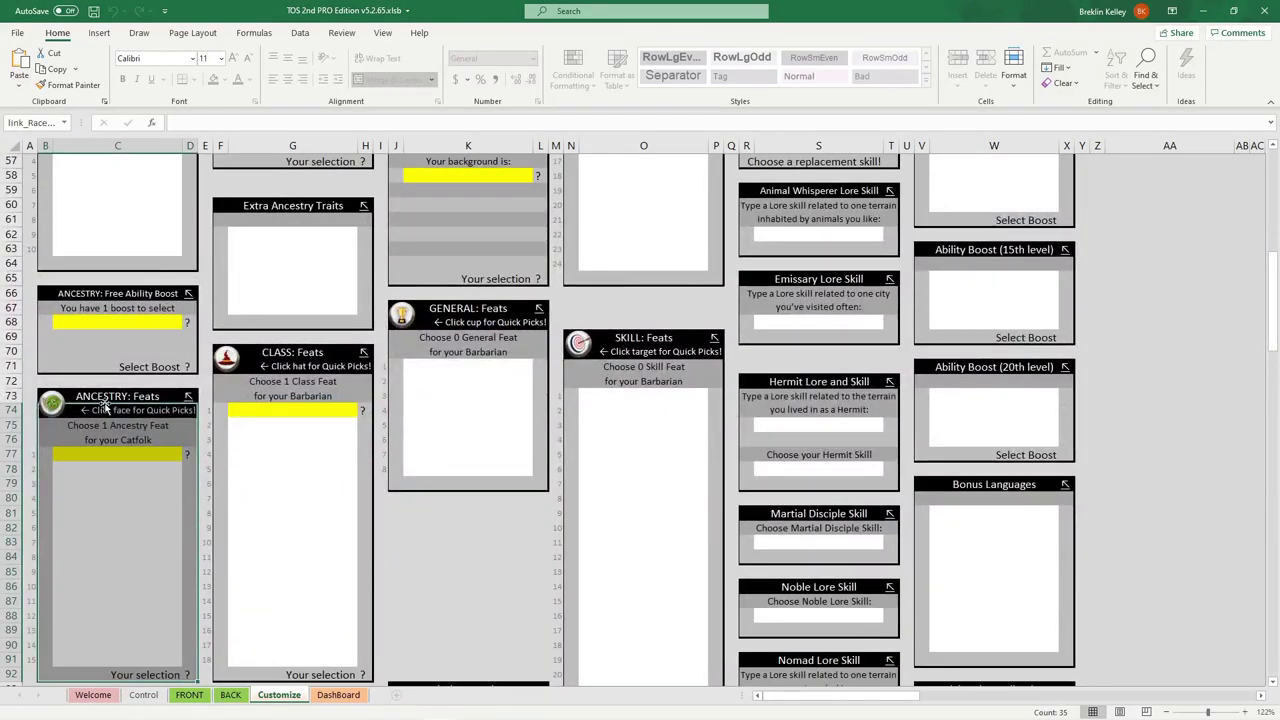
left_click(111, 454)
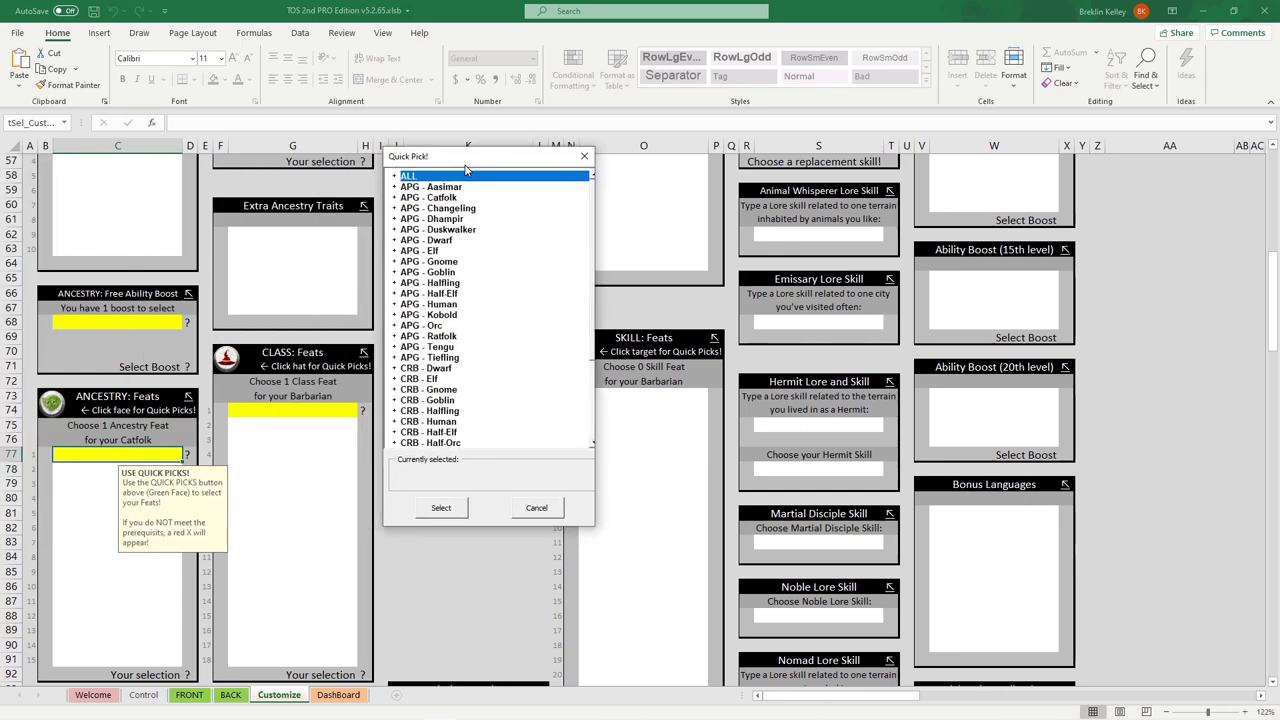
left_click(395, 199)
left_click(450, 283)
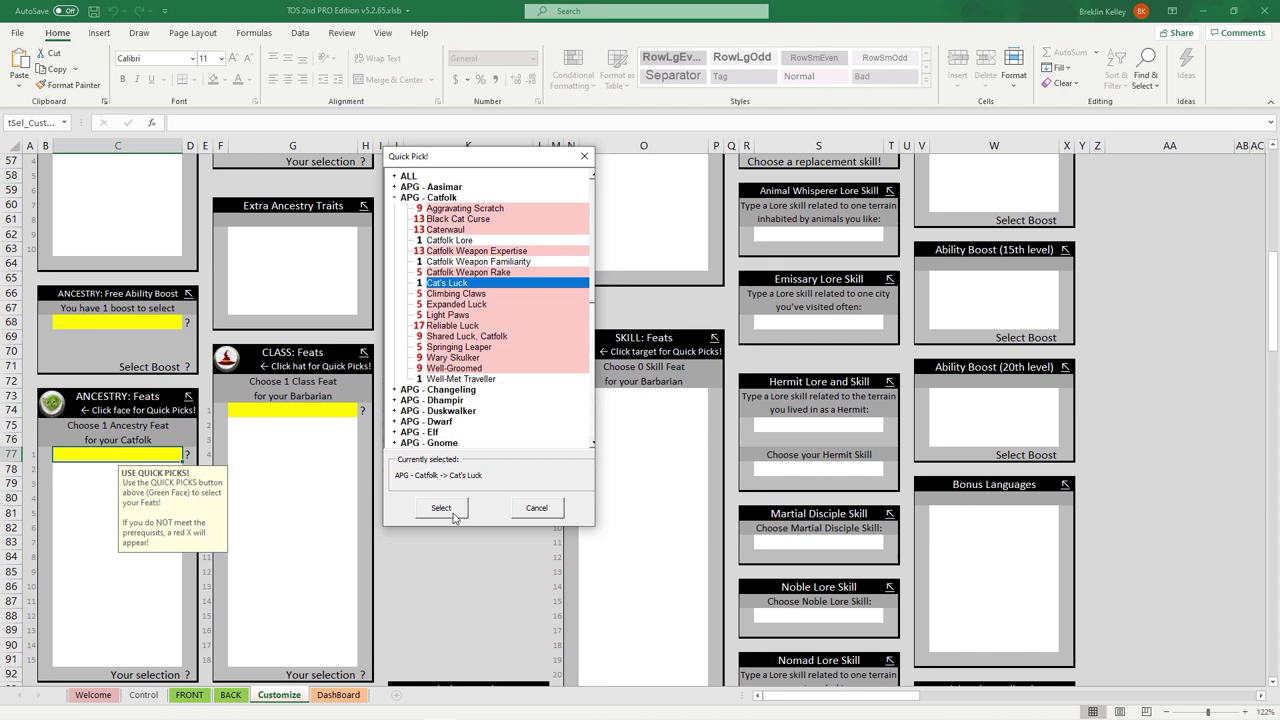
left_click(441, 508)
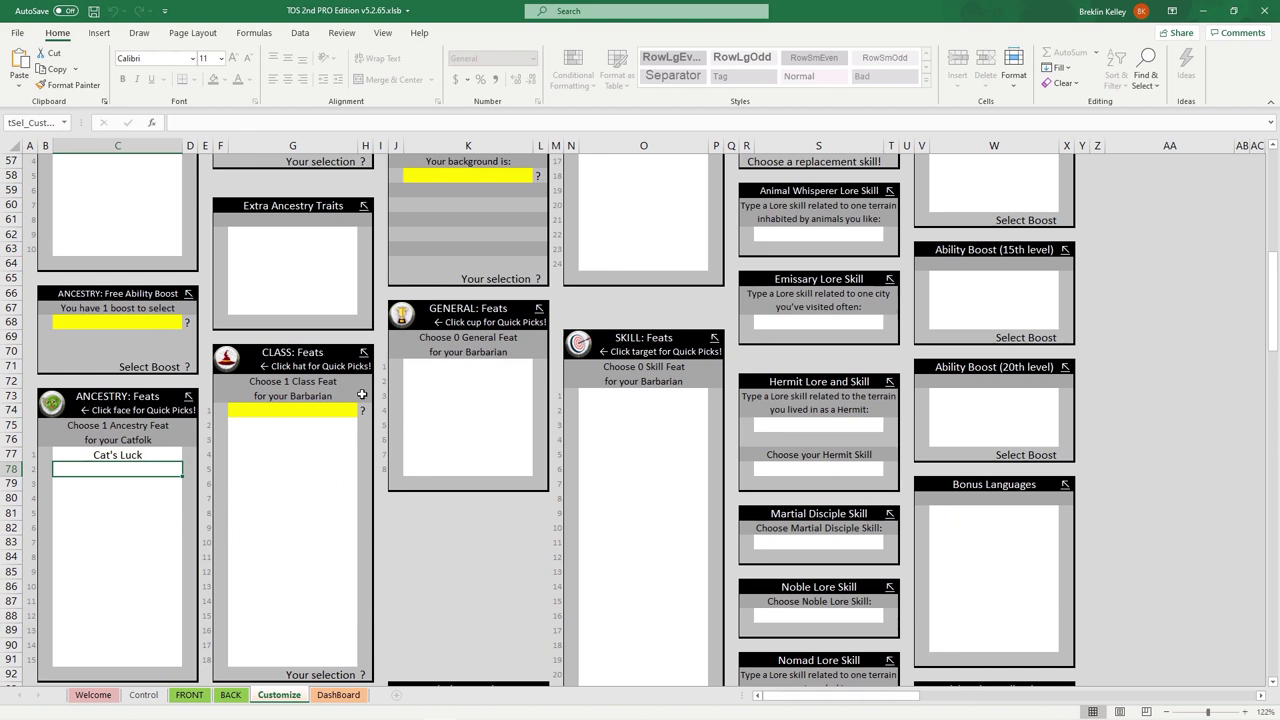
Set the free ancestry ability boost to STR
left_click(150, 330)
left_click(187, 323)
left_click(74, 344)
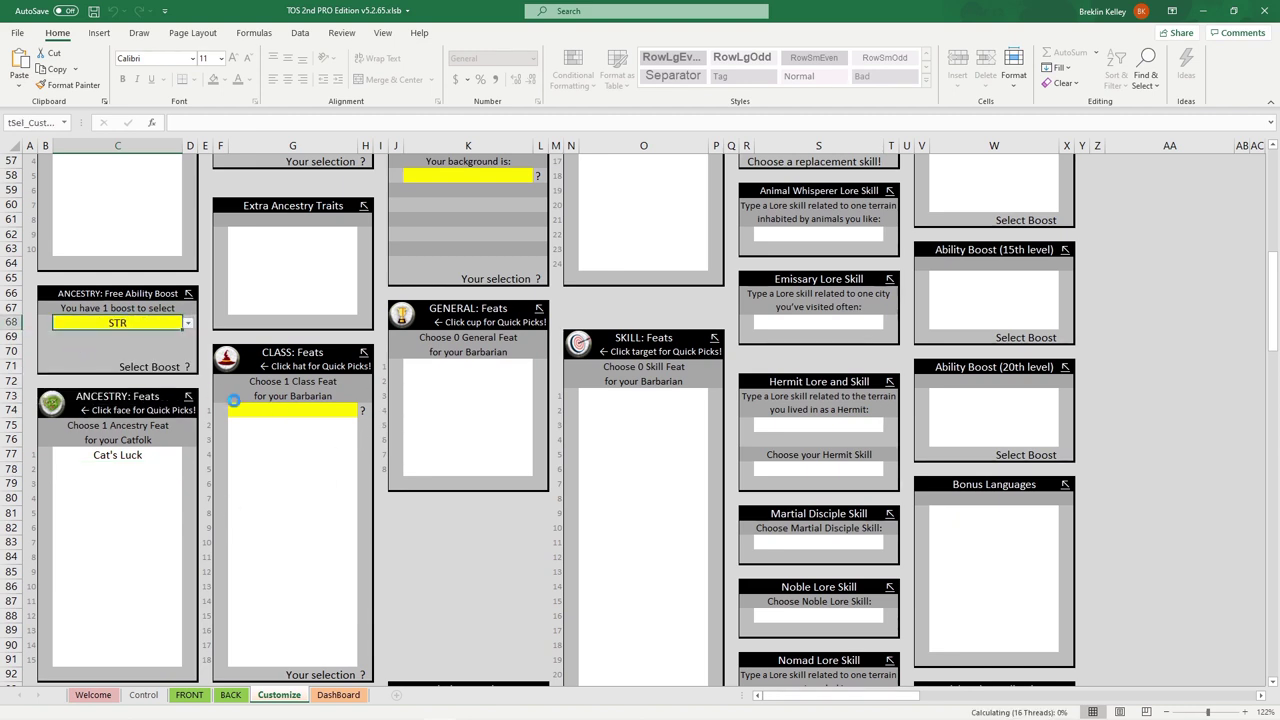
left_click(279, 411)
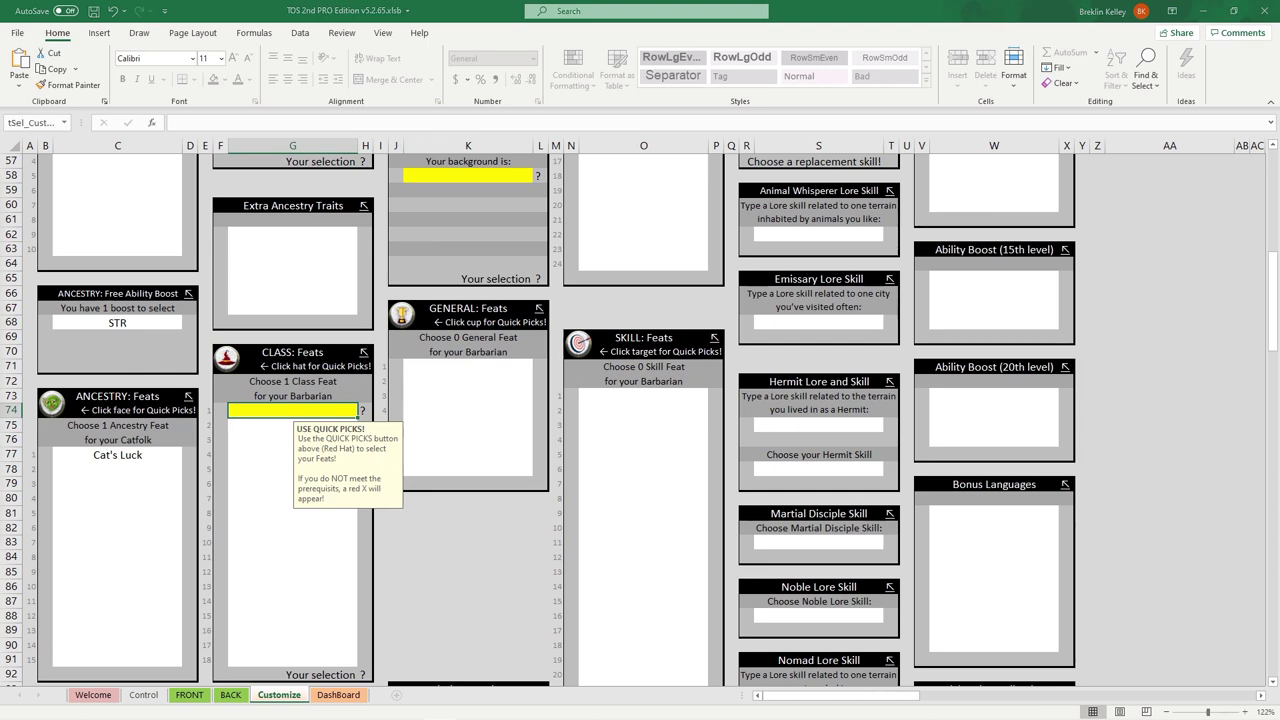
left_click(231, 695)
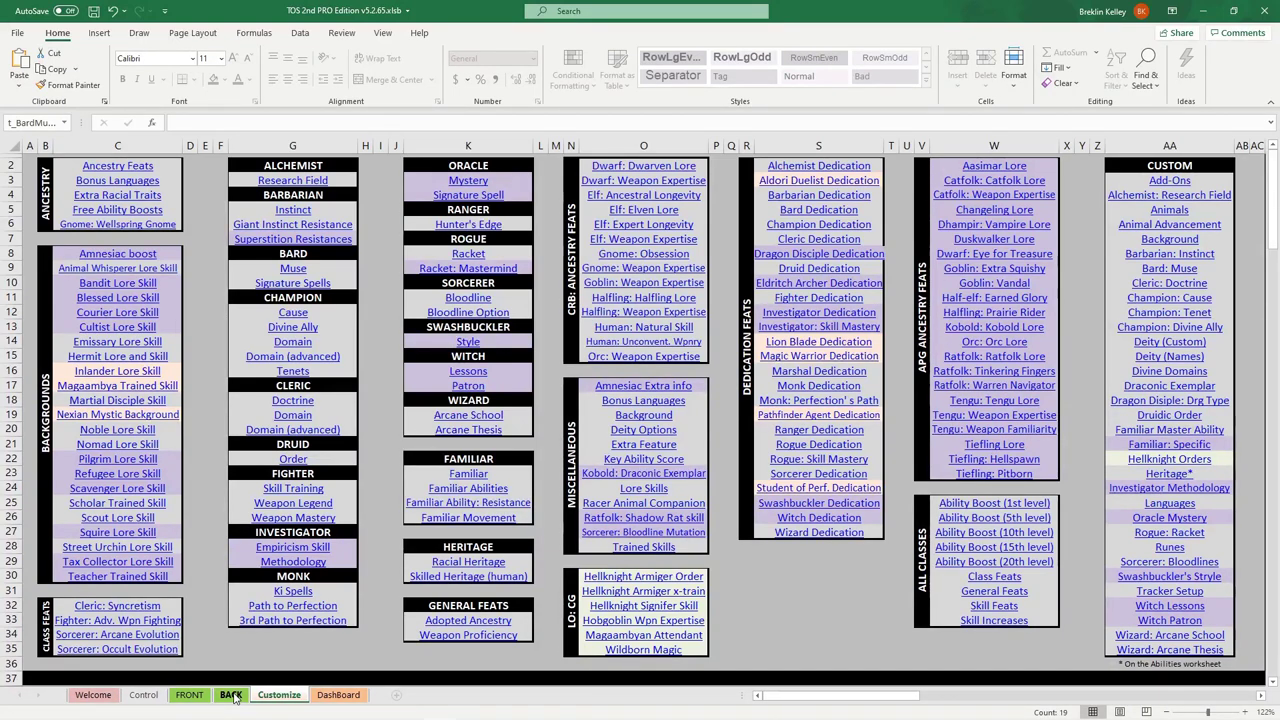
Review the BACK sheet's Cat's Luck, Gladiator background, Red instinct and Sudden Charge entries
left_click(233, 696)
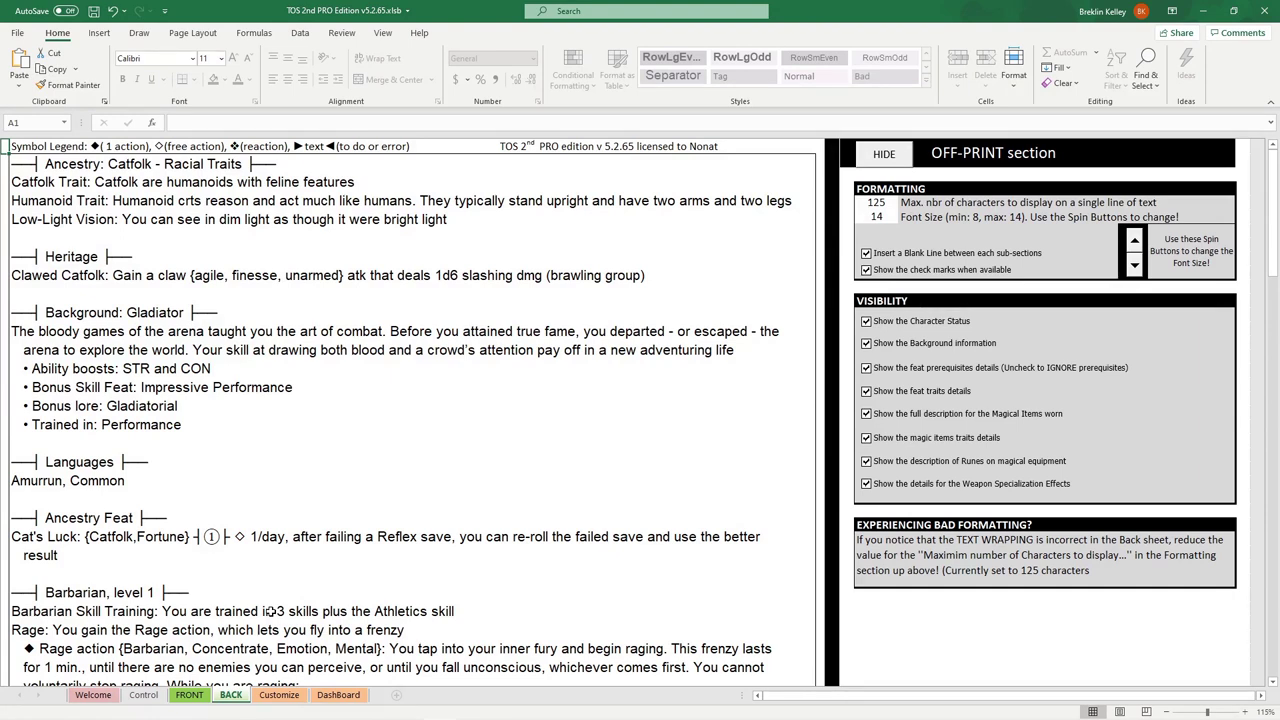
scroll(547, 478, "down", 1)
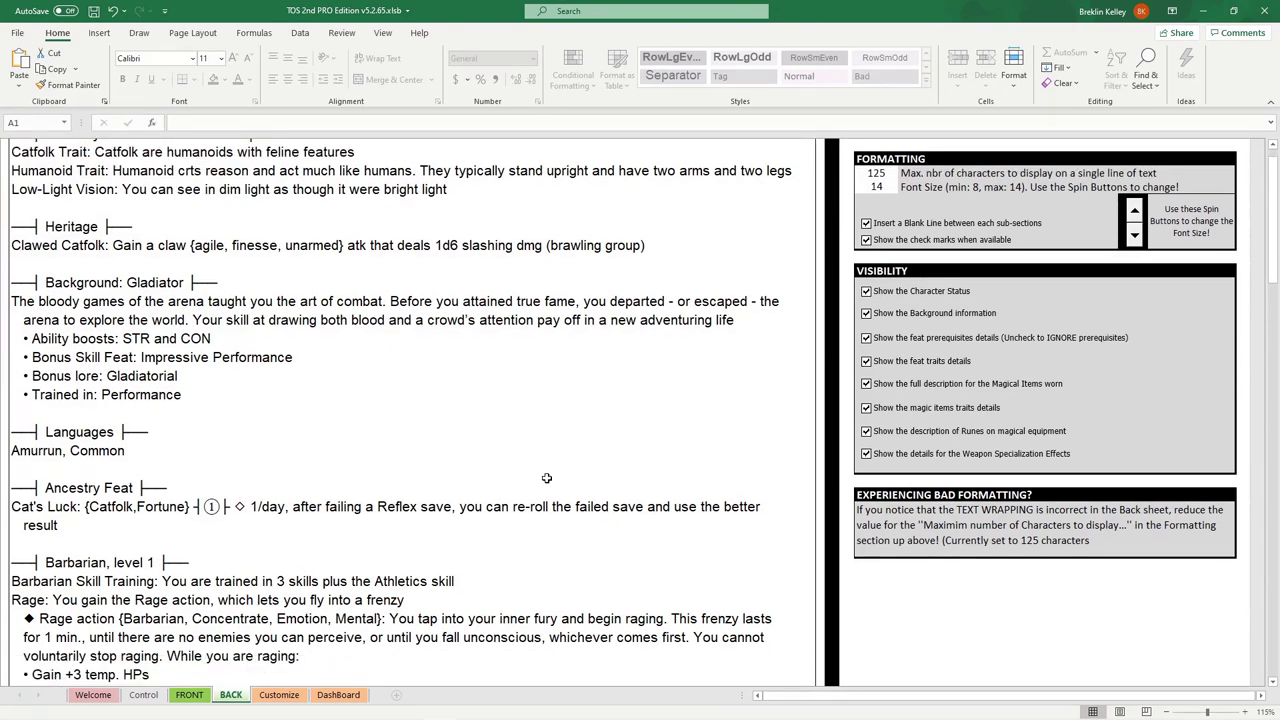
scroll(547, 478, "down", 5)
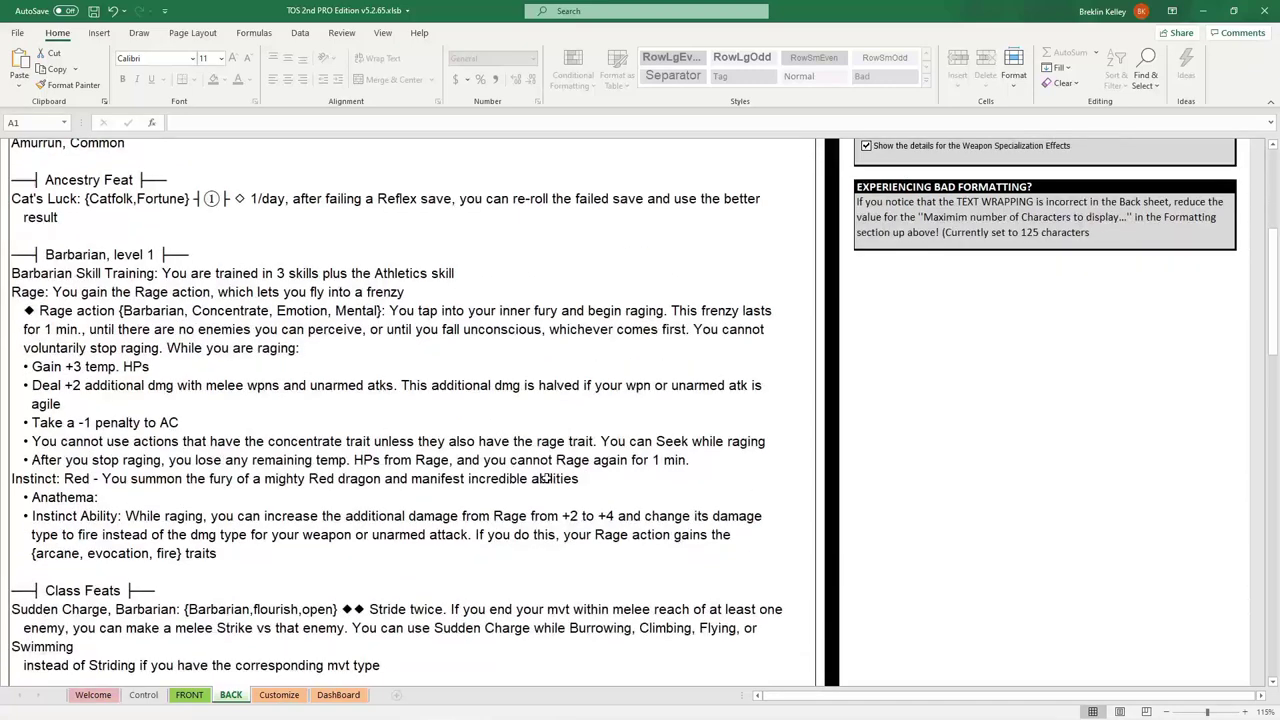
scroll(547, 478, "down", 2)
scroll(547, 478, "up", 8)
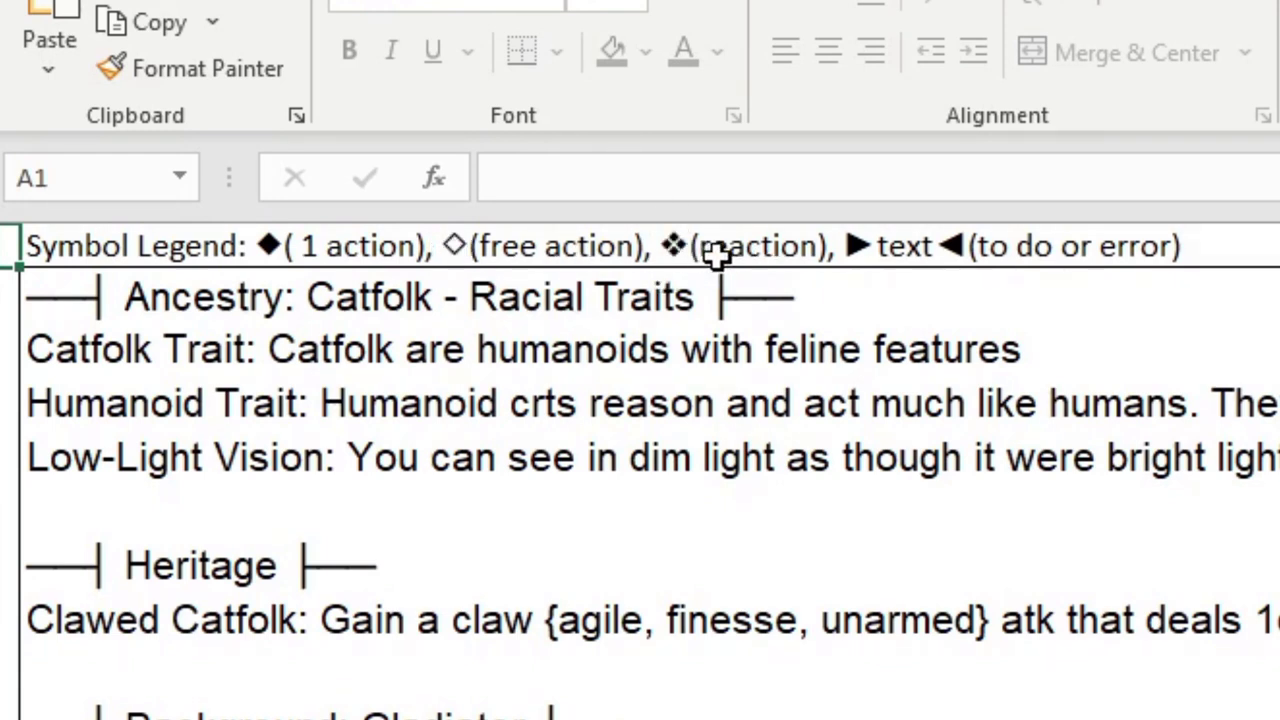
scroll(716, 253, "down", 10)
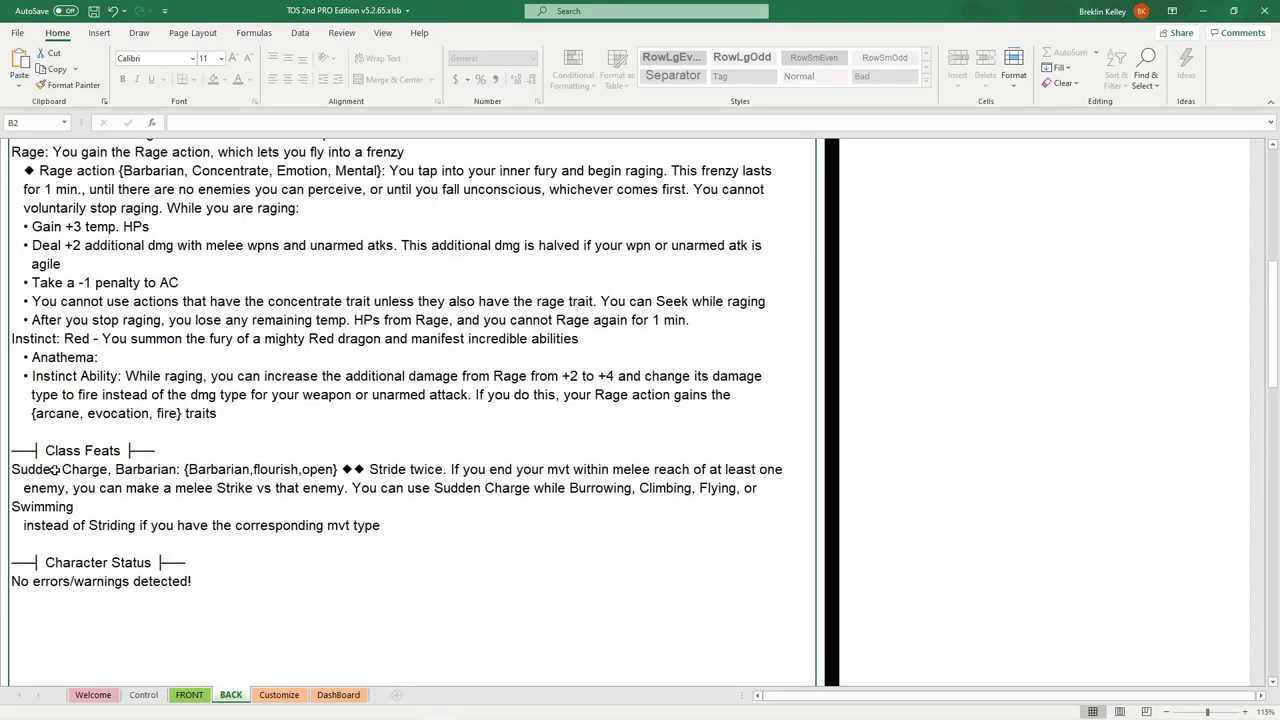
left_click(87, 469)
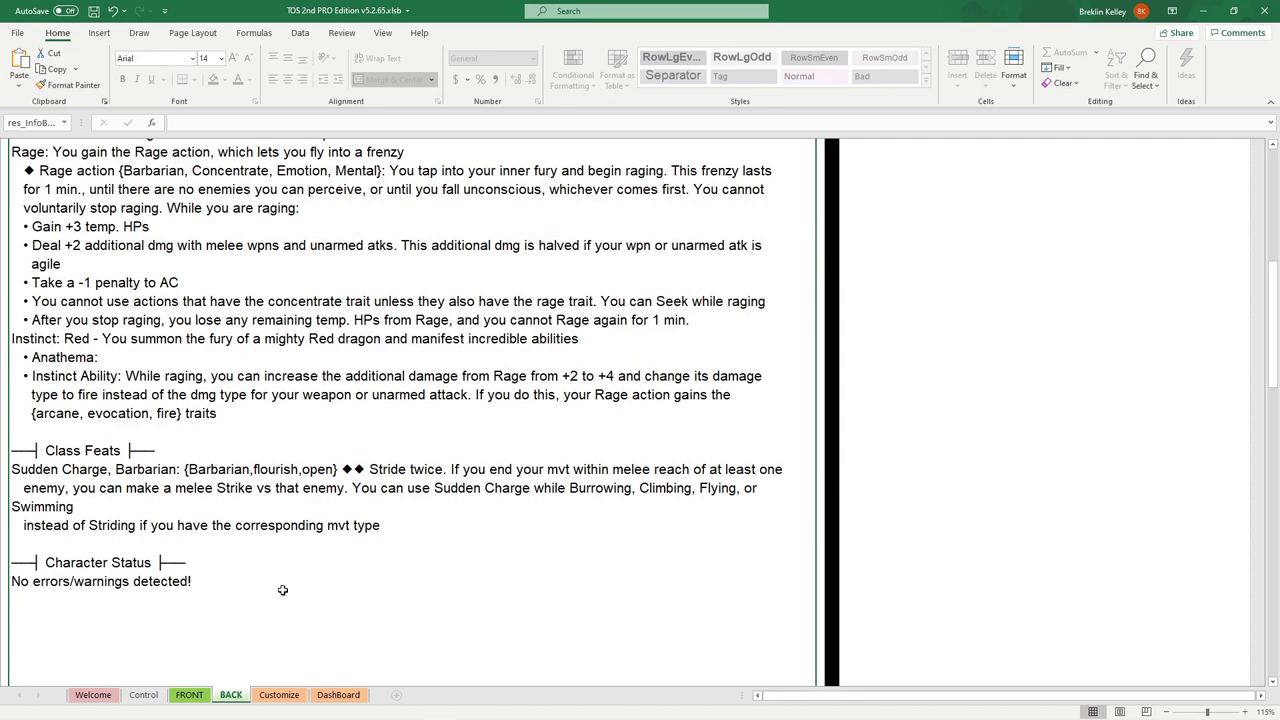
scroll(283, 590, "up", 8)
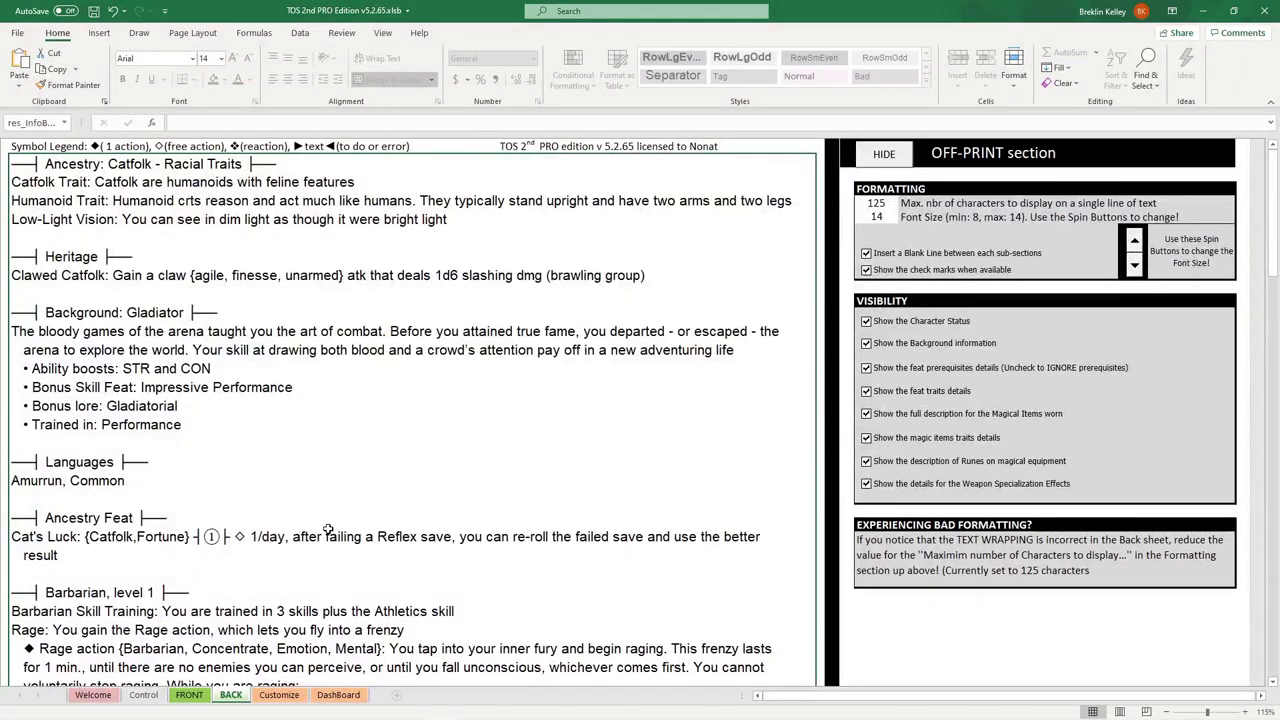
Switch to the FRONT sheet and look over Meow Mix's weapons and skills
key("ctrl+Page_Up")
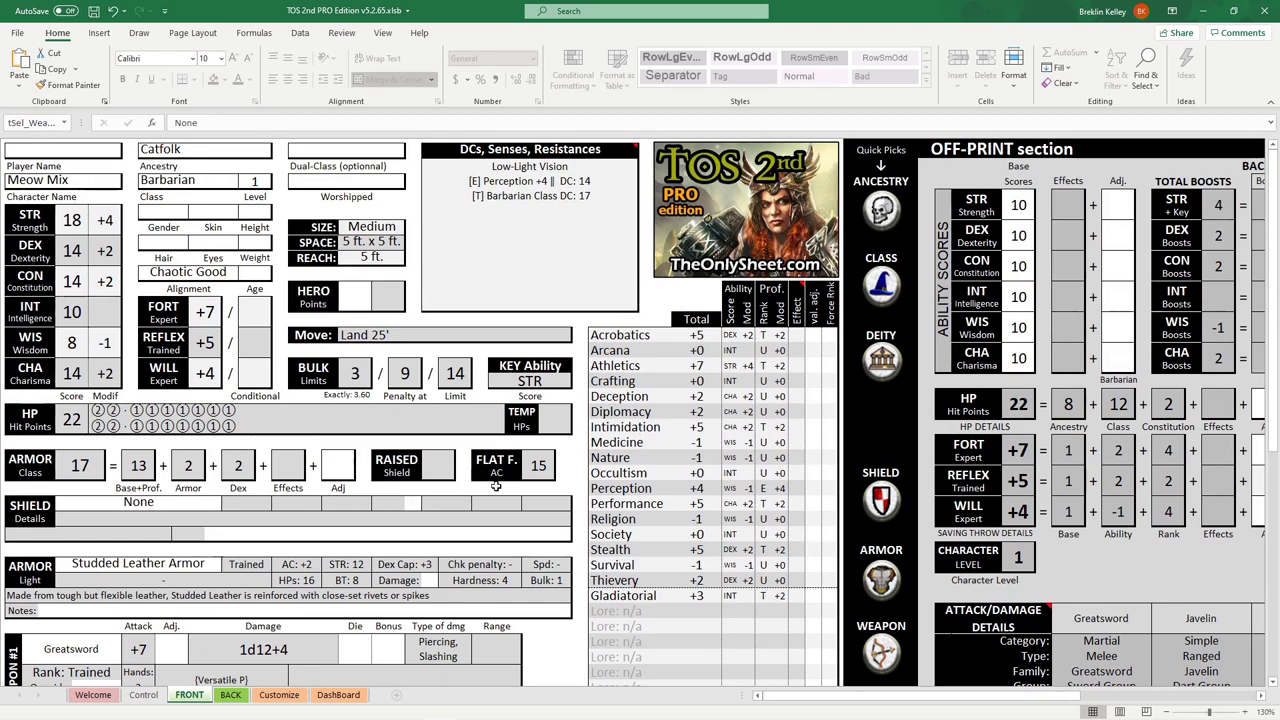
scroll(498, 487, "down", 6)
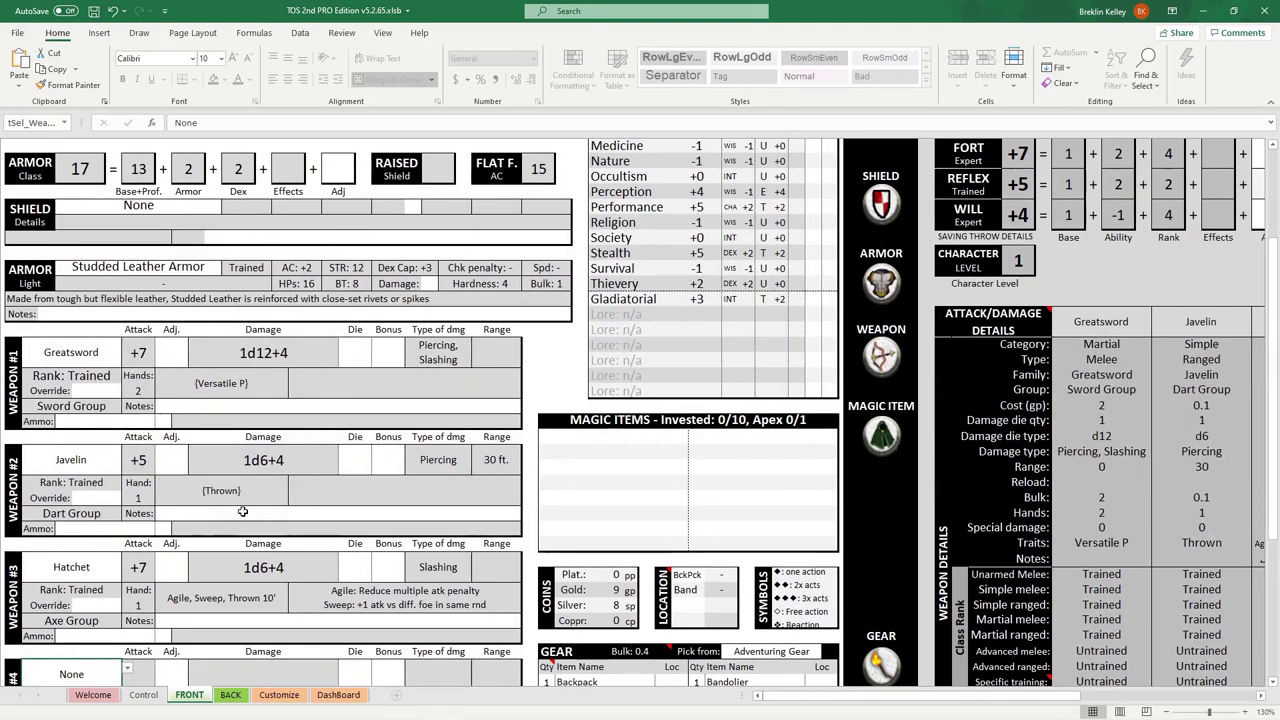
scroll(242, 511, "up", 5)
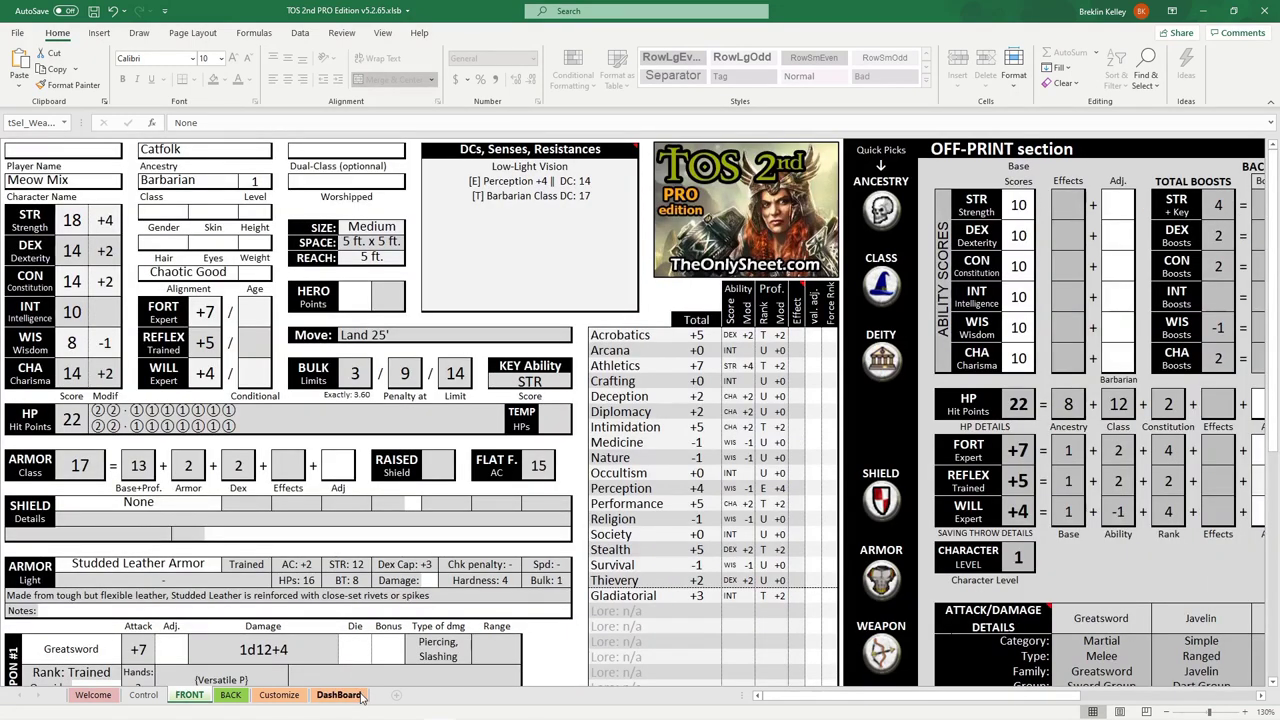
left_click(360, 697)
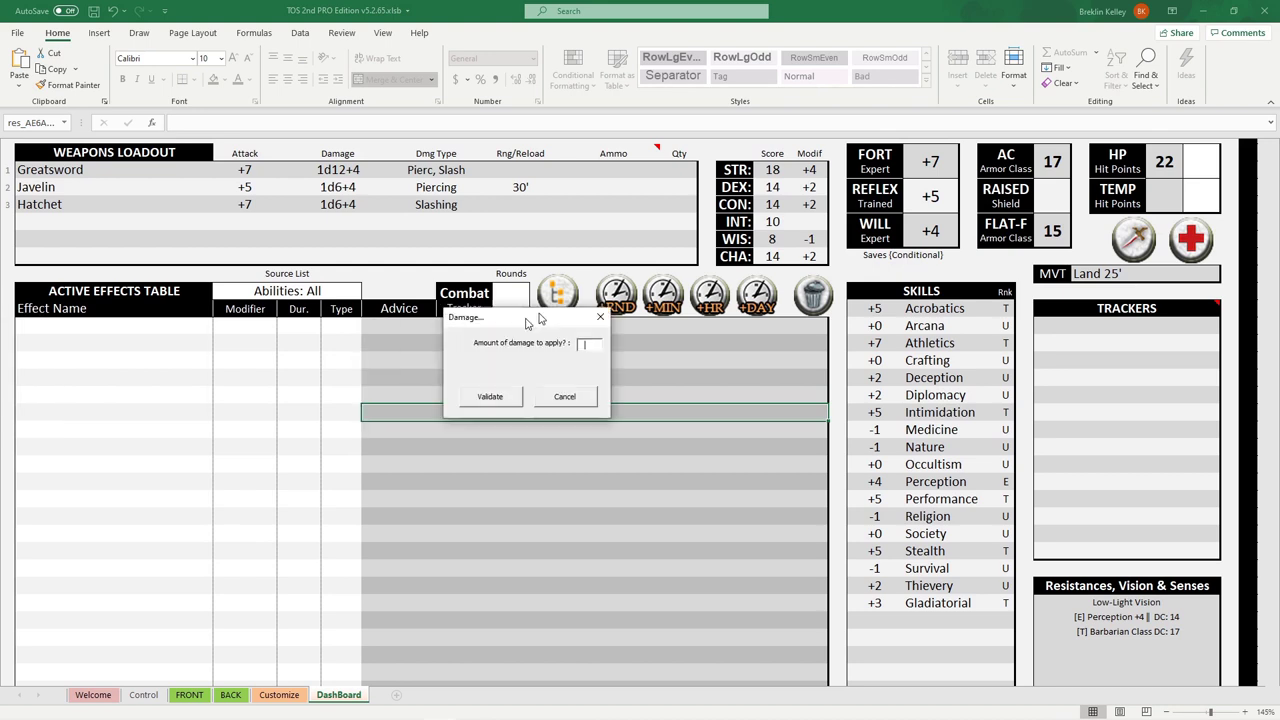
type("8")
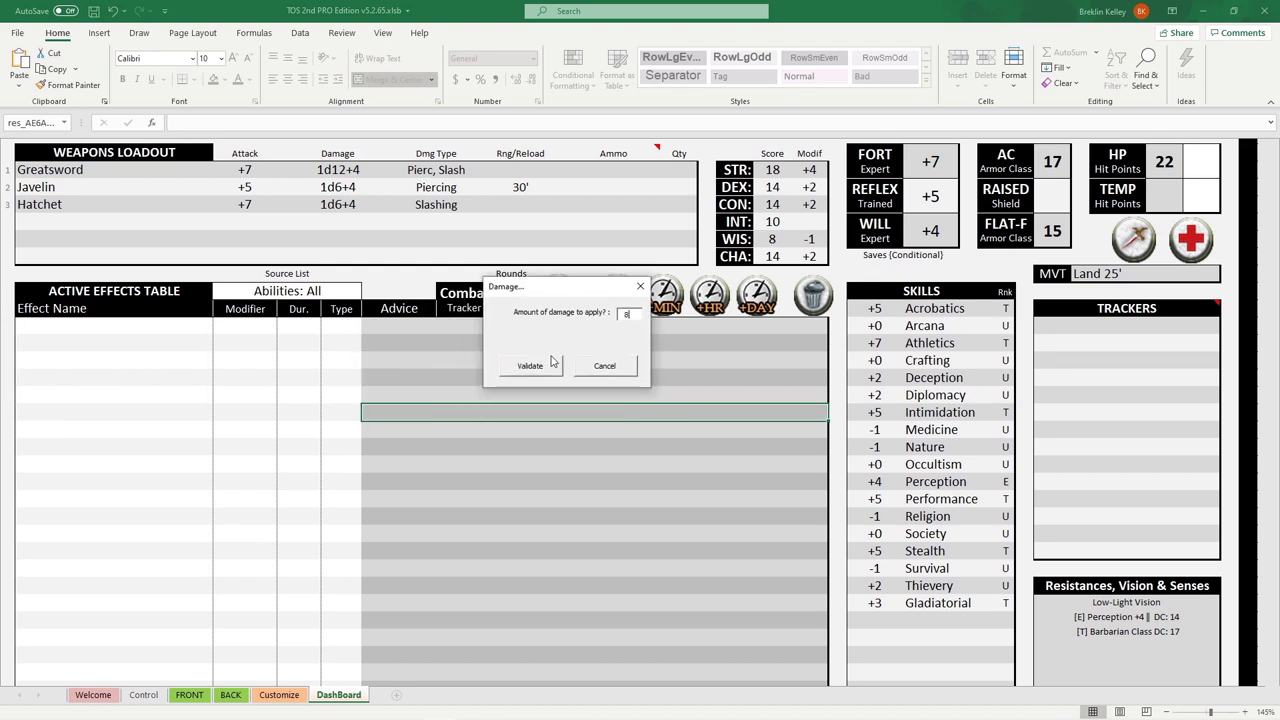
left_click(553, 360)
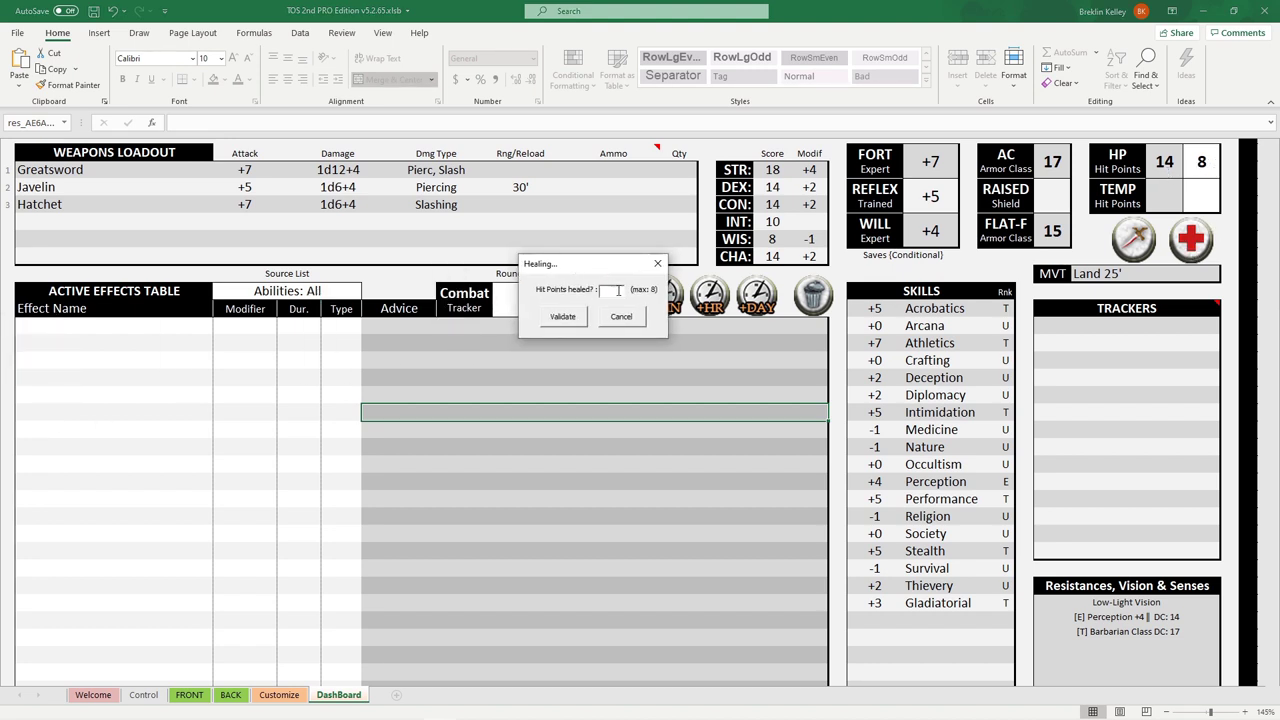
type("6")
left_click(578, 317)
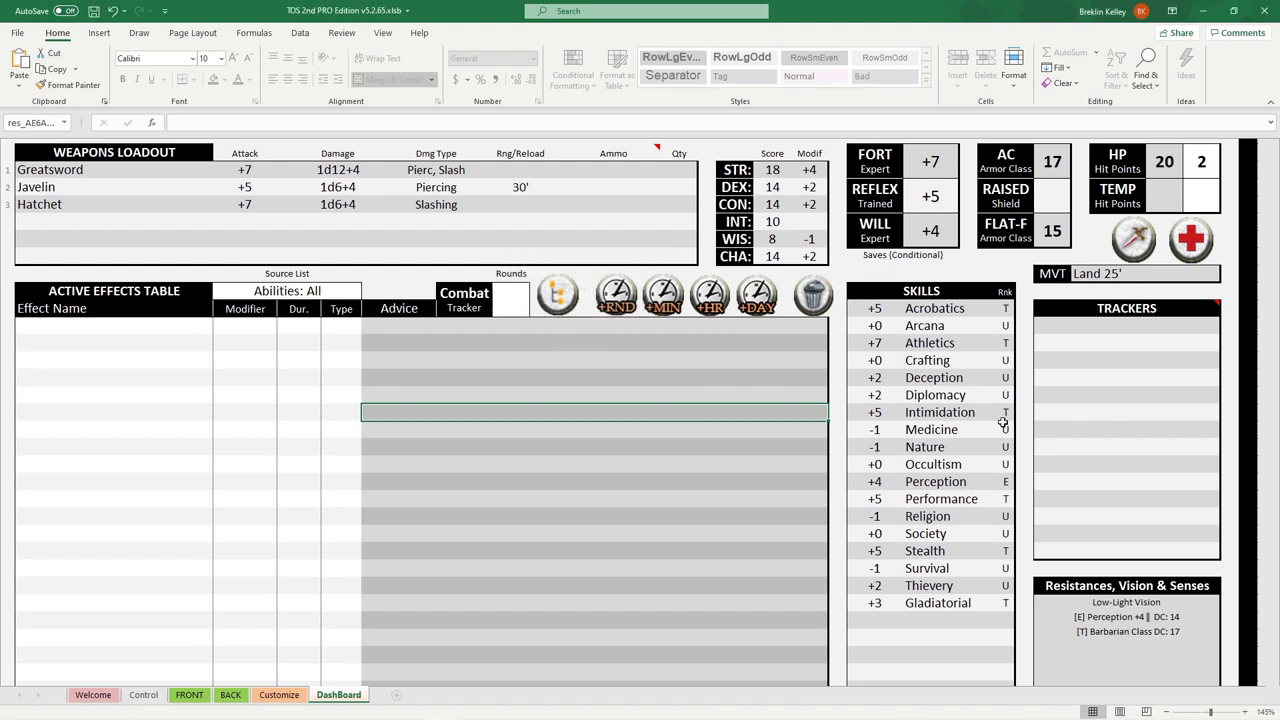
left_click(1105, 328)
left_click(1108, 350)
left_click(1108, 357)
left_click(1110, 380)
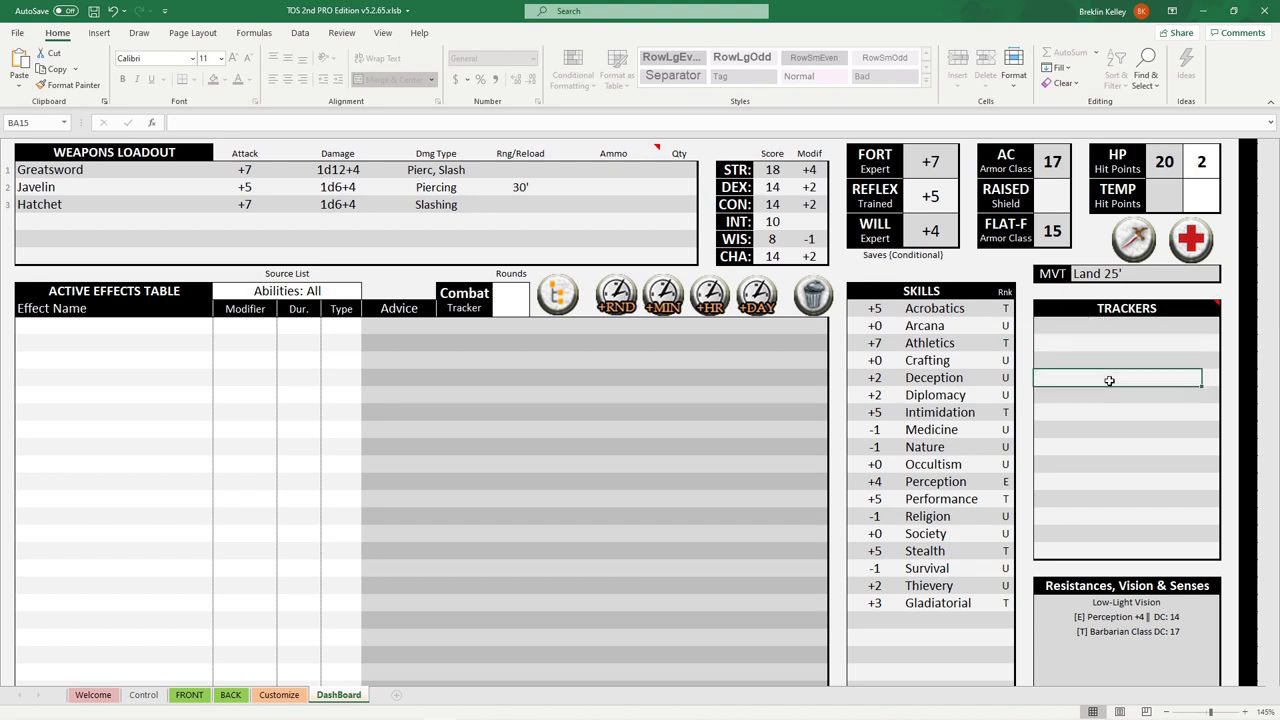
left_click(1086, 328)
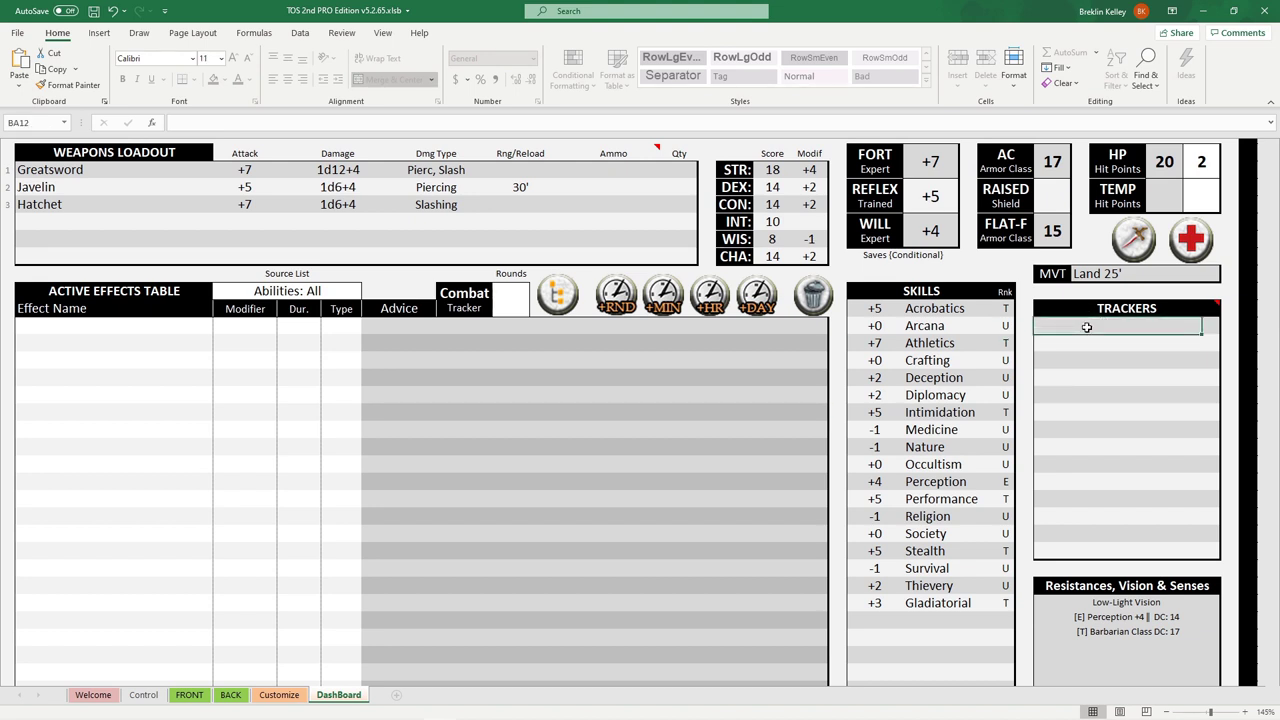
Add a Javelin tracker with Initial 3 in the Customize sheet's Tracker Setup, then return to the DashBoard
left_click(279, 695)
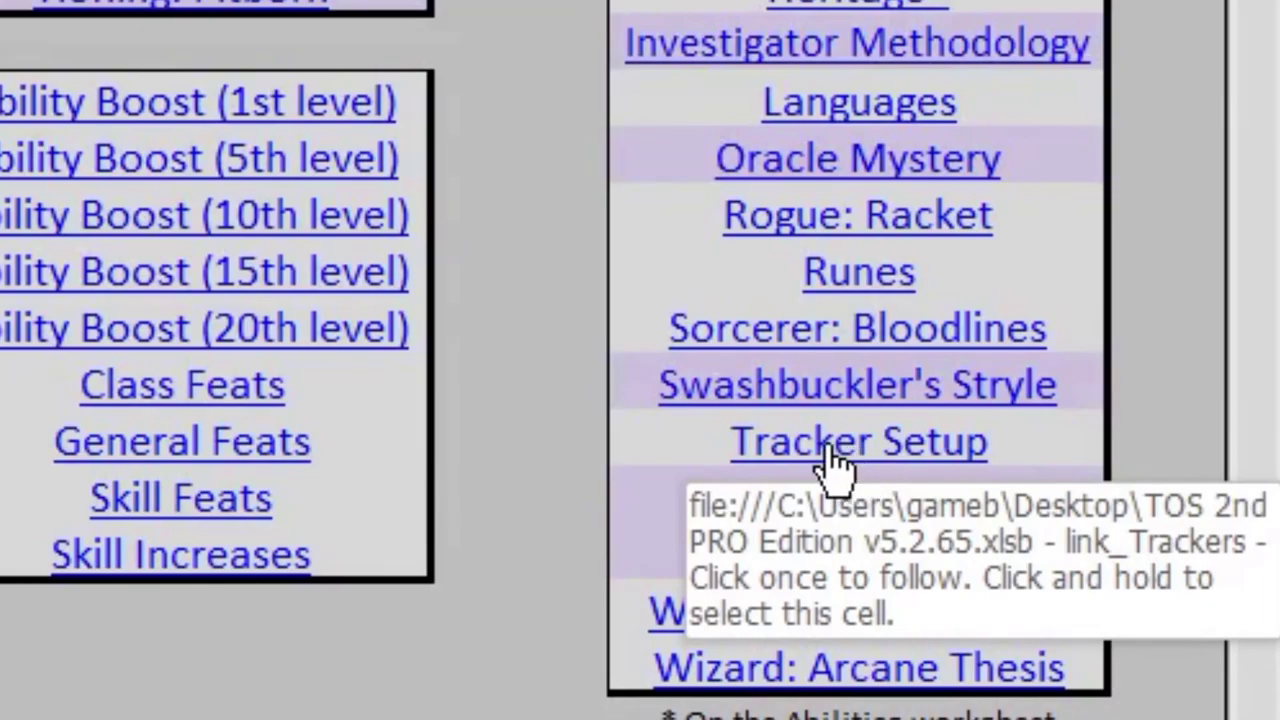
left_click(830, 450)
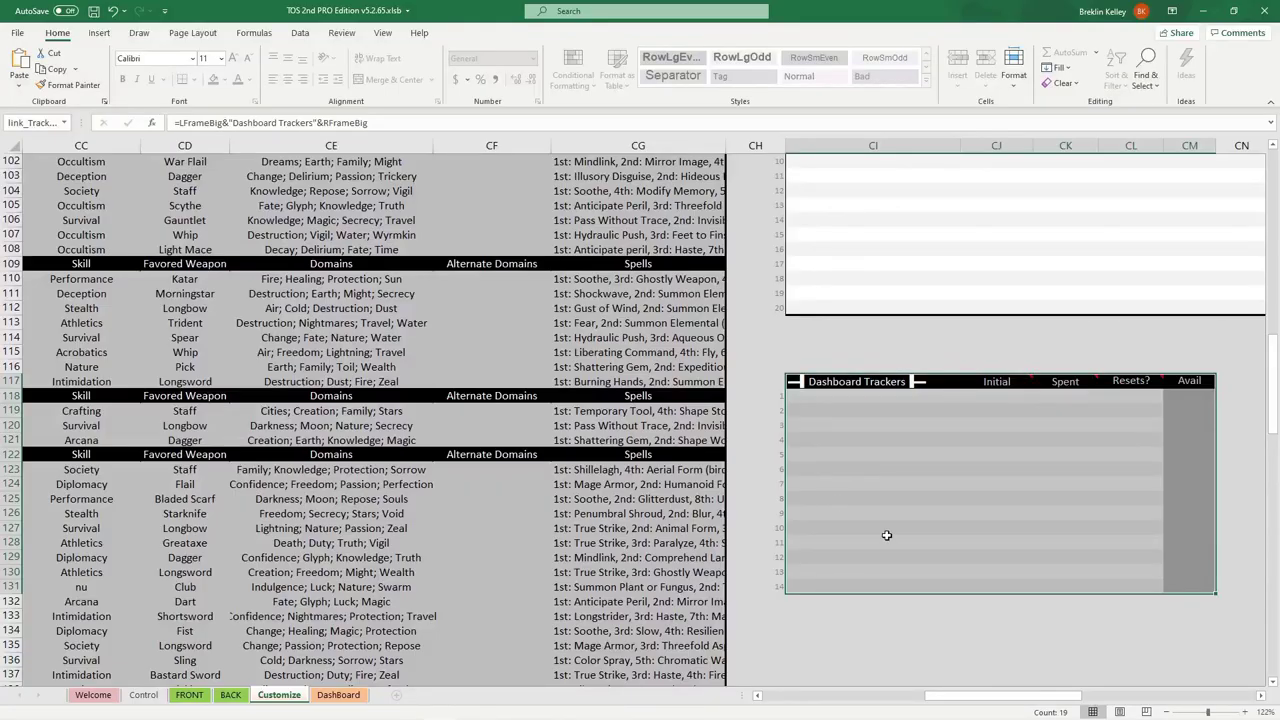
left_click(830, 397)
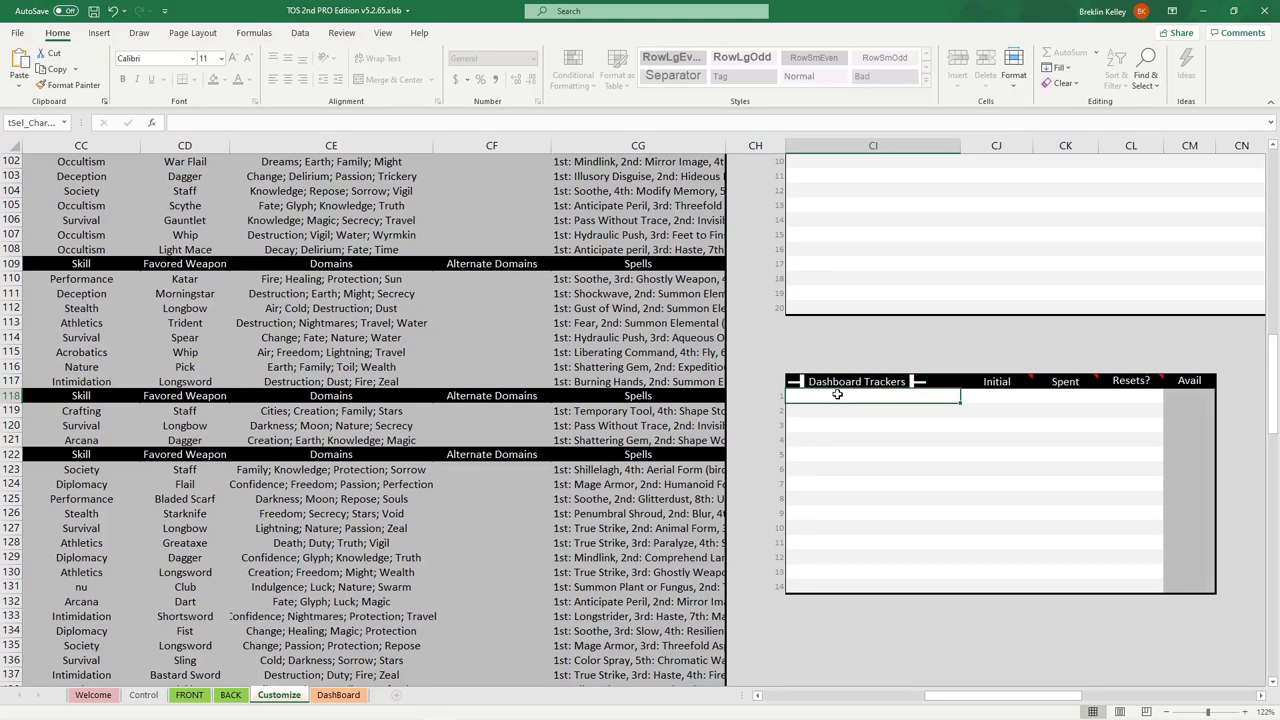
type("Javelin")
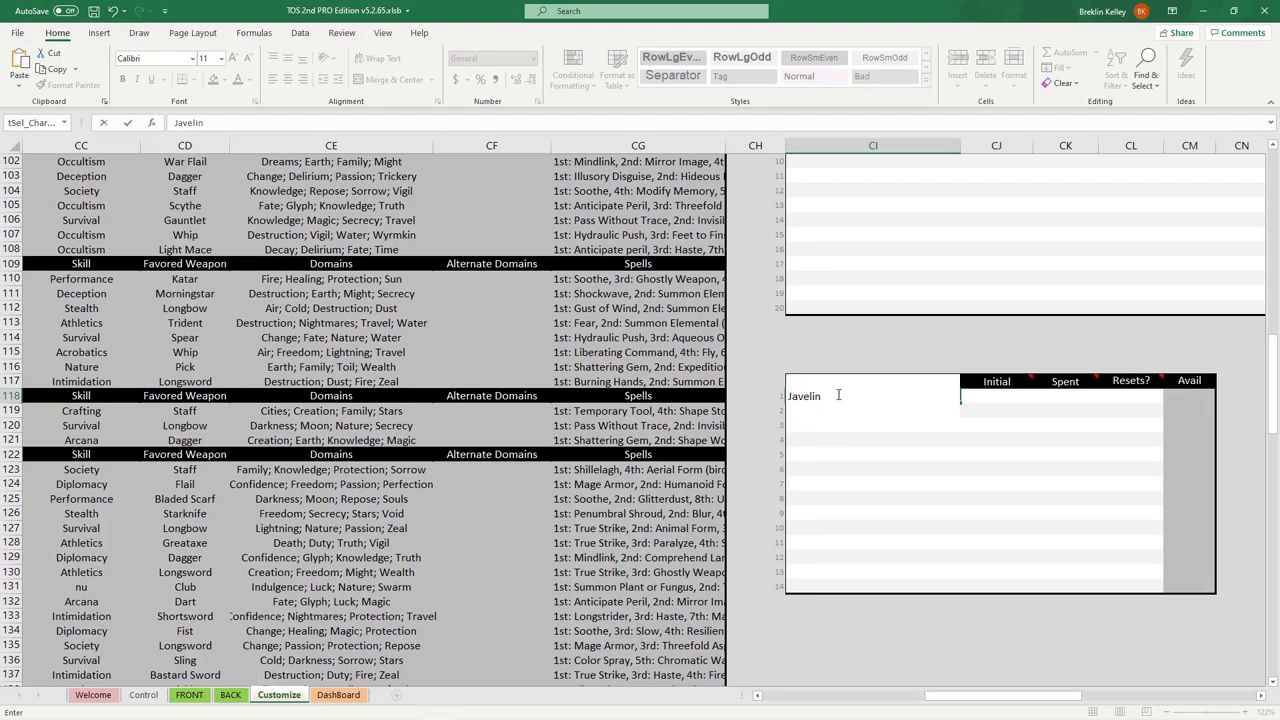
key("Tab")
type("3")
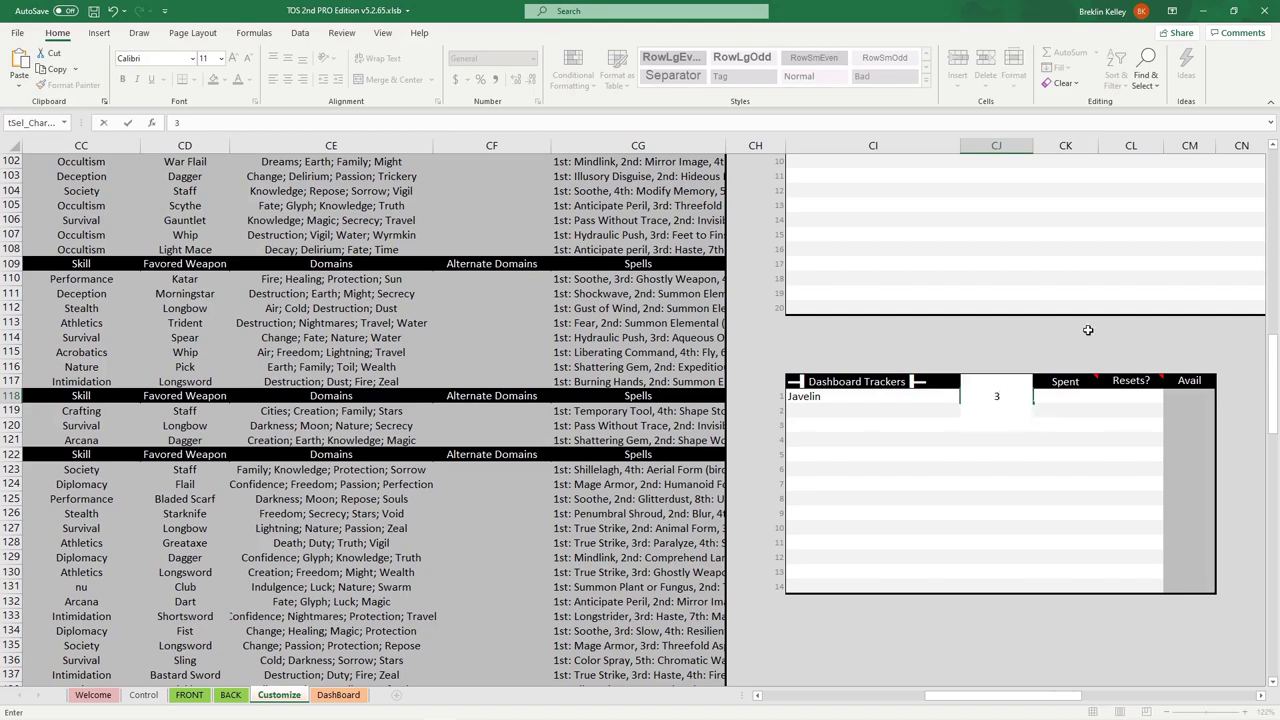
left_click(1089, 331)
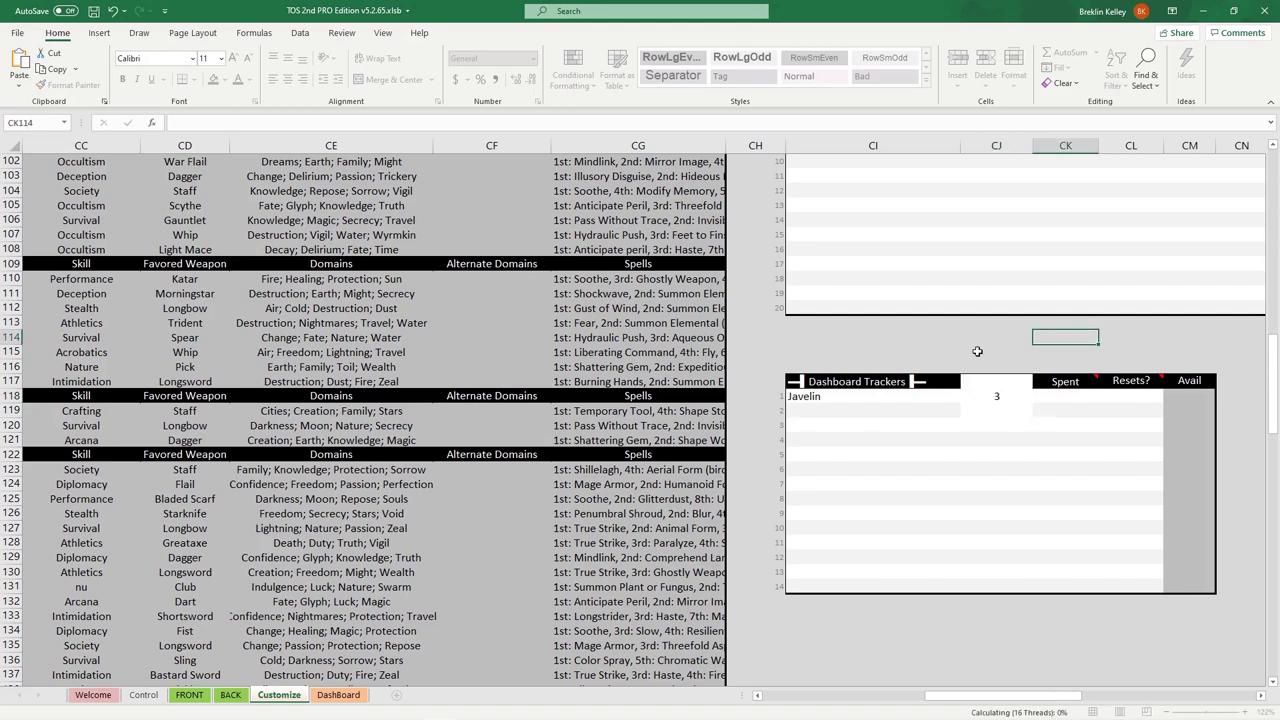
left_click(340, 695)
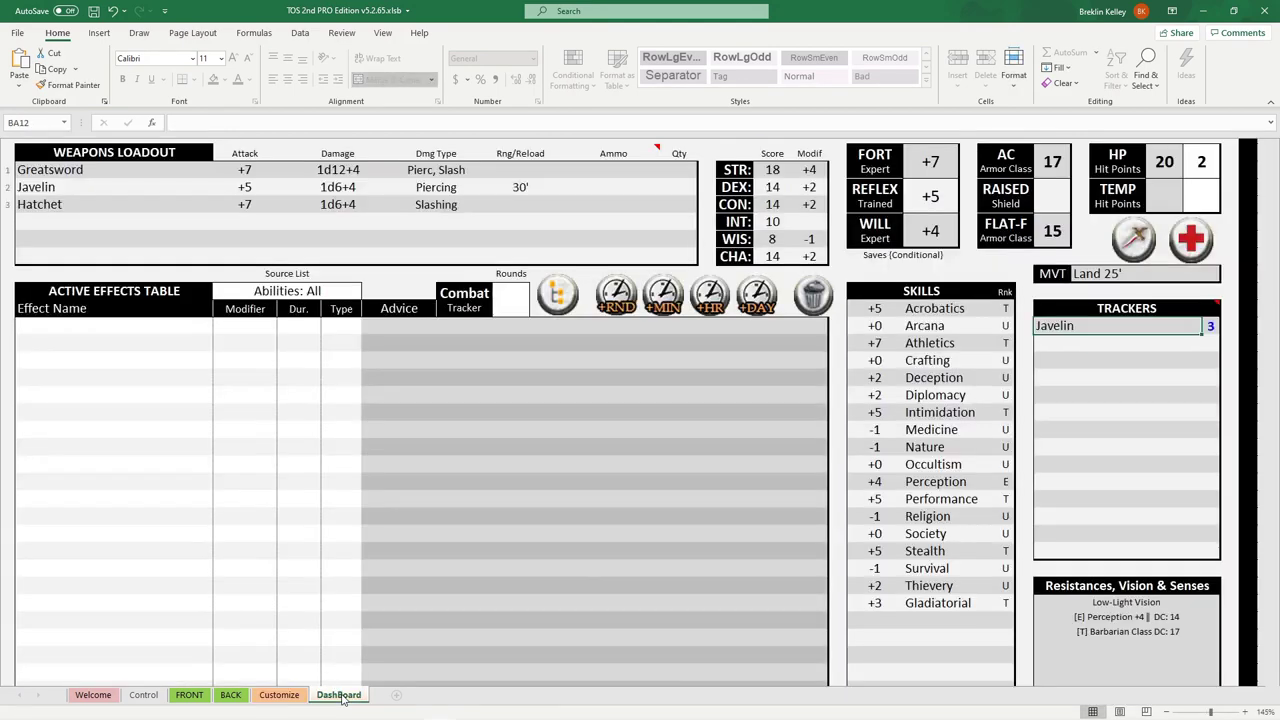
Spend all three Javelin uses so the tracker shows '-'
double_click(1082, 331)
double_click(1082, 331)
double_click(1082, 331)
Add the Raging condition from Quick Pick's Conditions: All list to the active effects
left_click(559, 296)
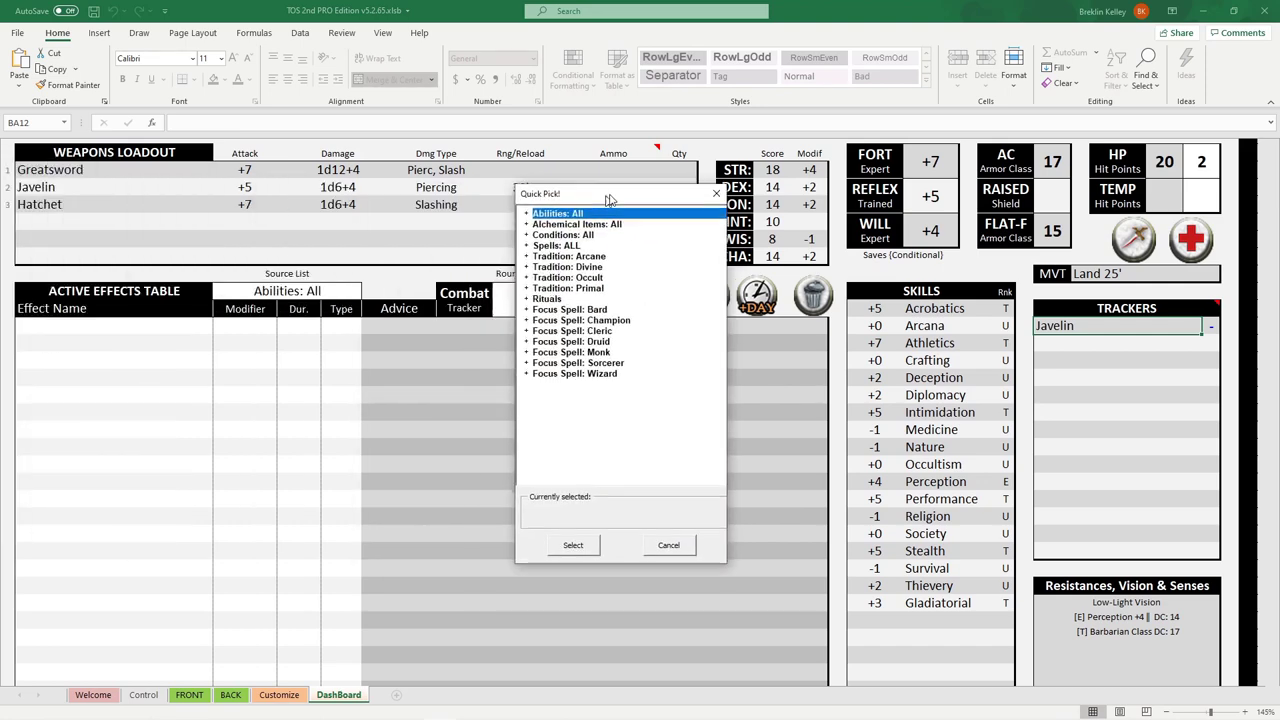
left_click_drag(613, 193, 670, 195)
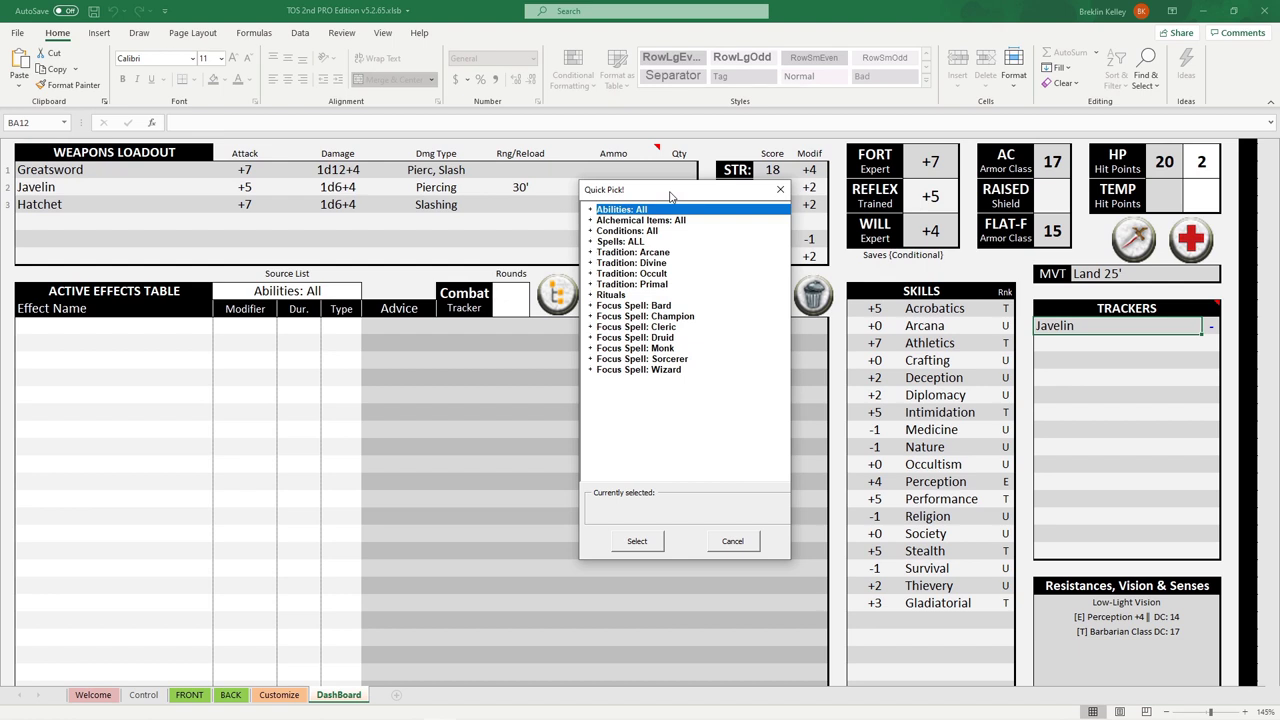
left_click(593, 232)
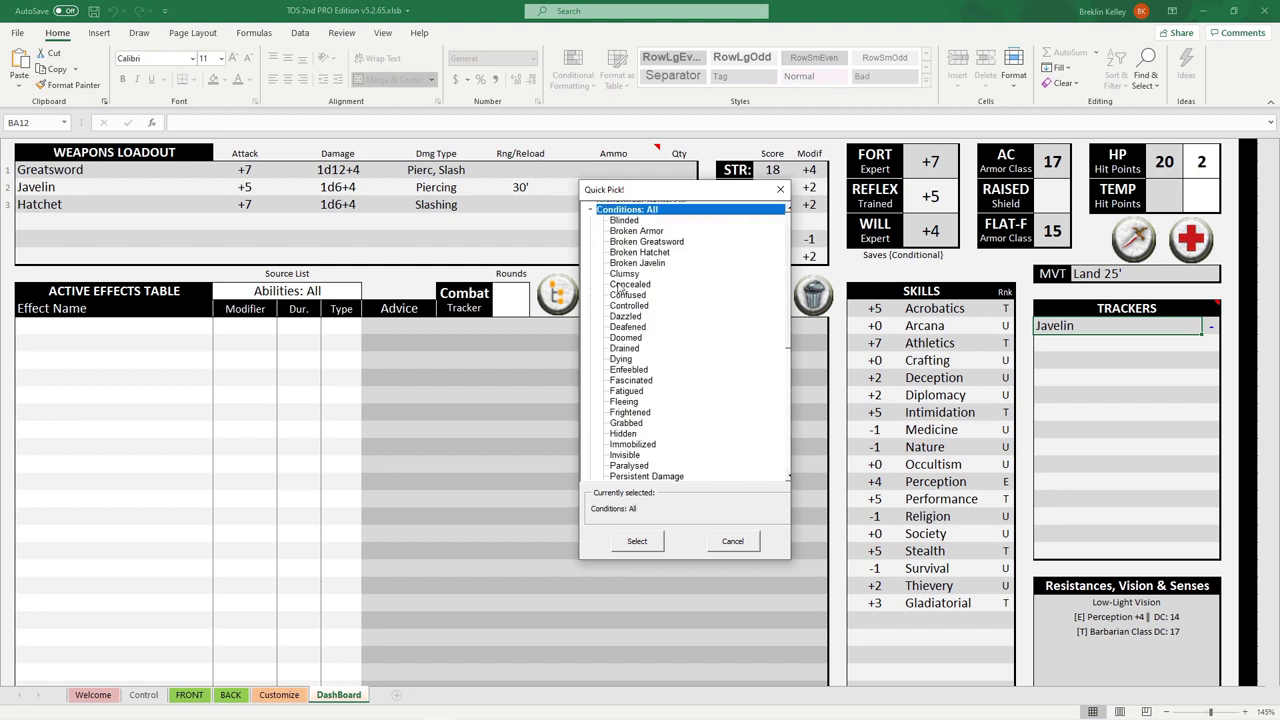
scroll(661, 331, "down", 4)
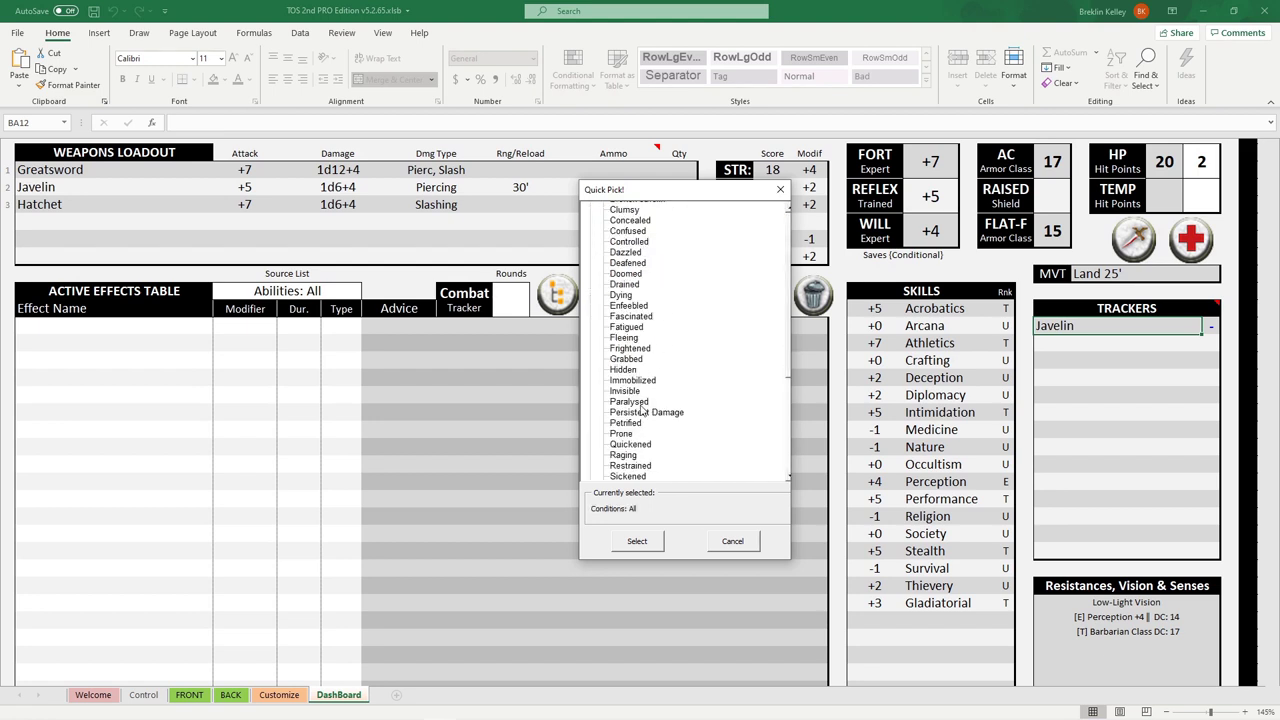
left_click(626, 392)
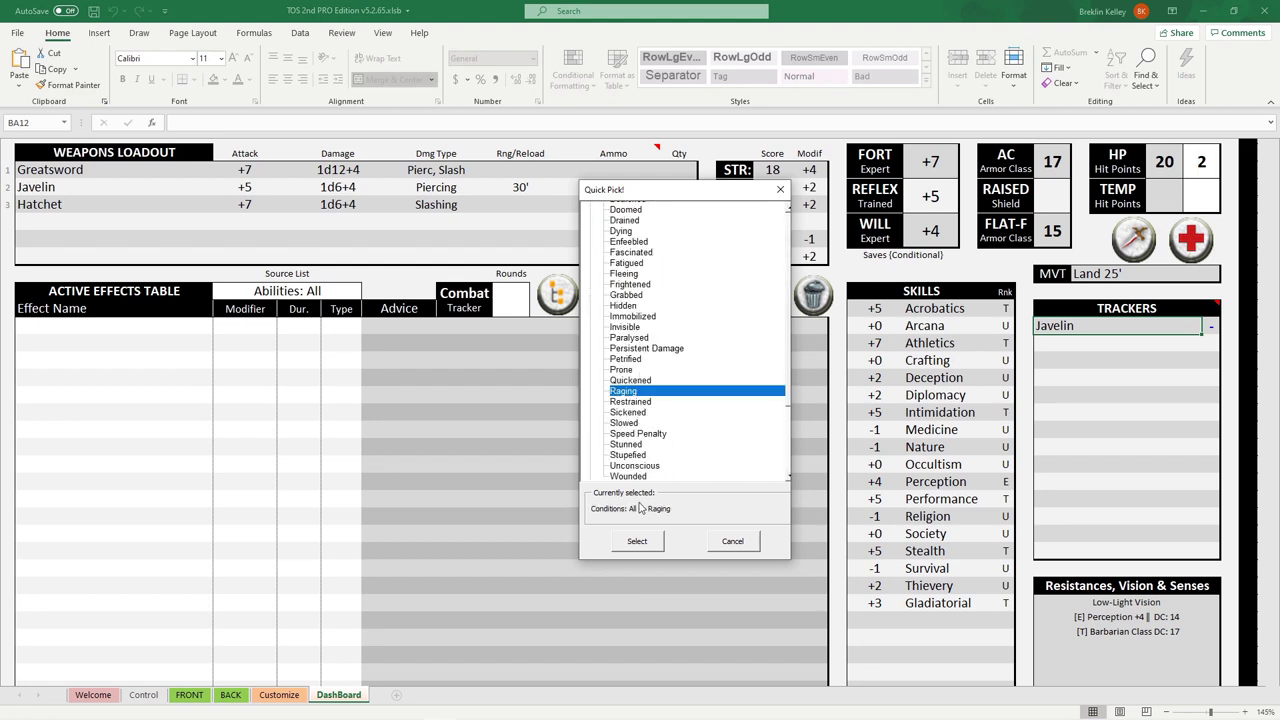
left_click(640, 544)
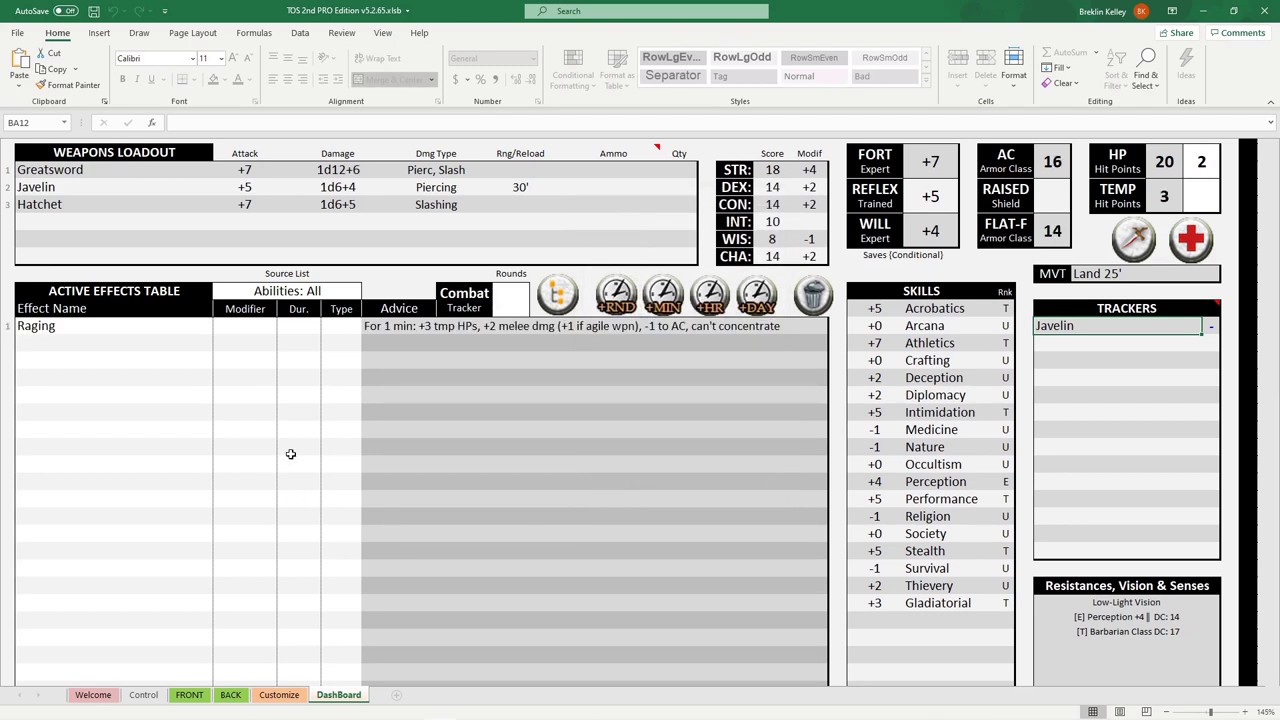
Add the Enfeebled condition from Conditions: All to the active effects as well
left_click(558, 296)
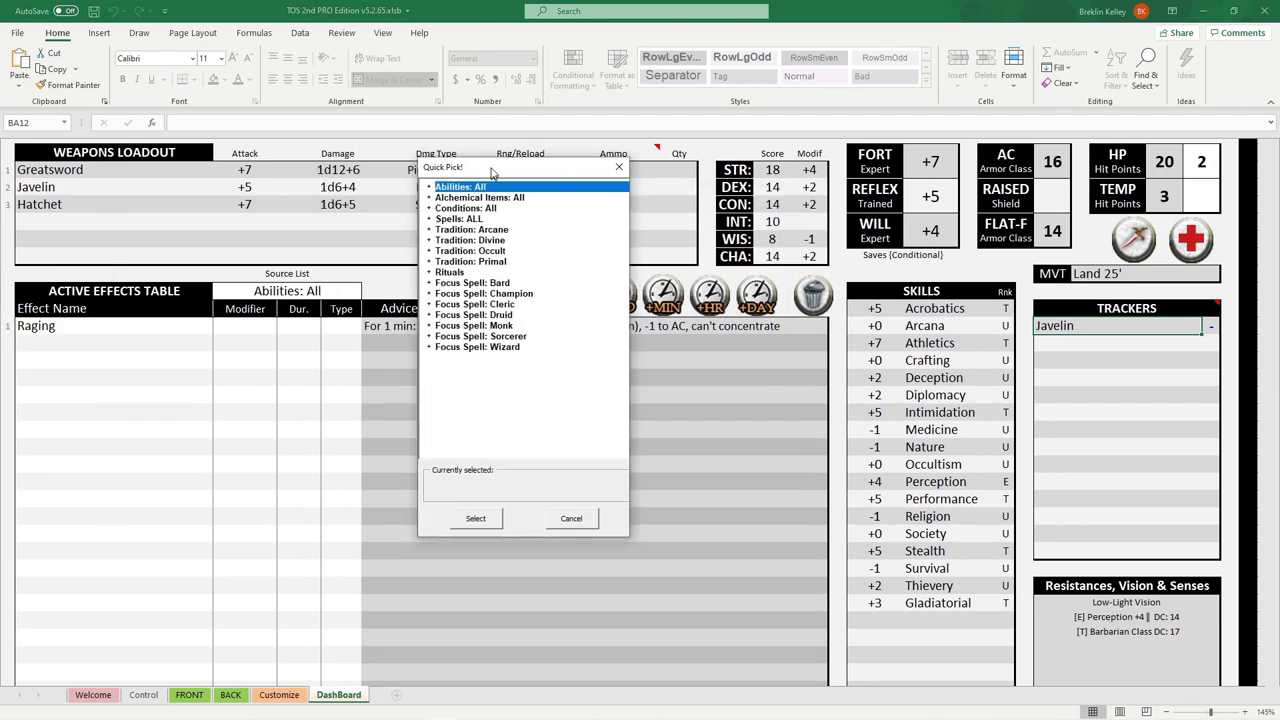
left_click_drag(493, 172, 568, 194)
left_click(506, 229)
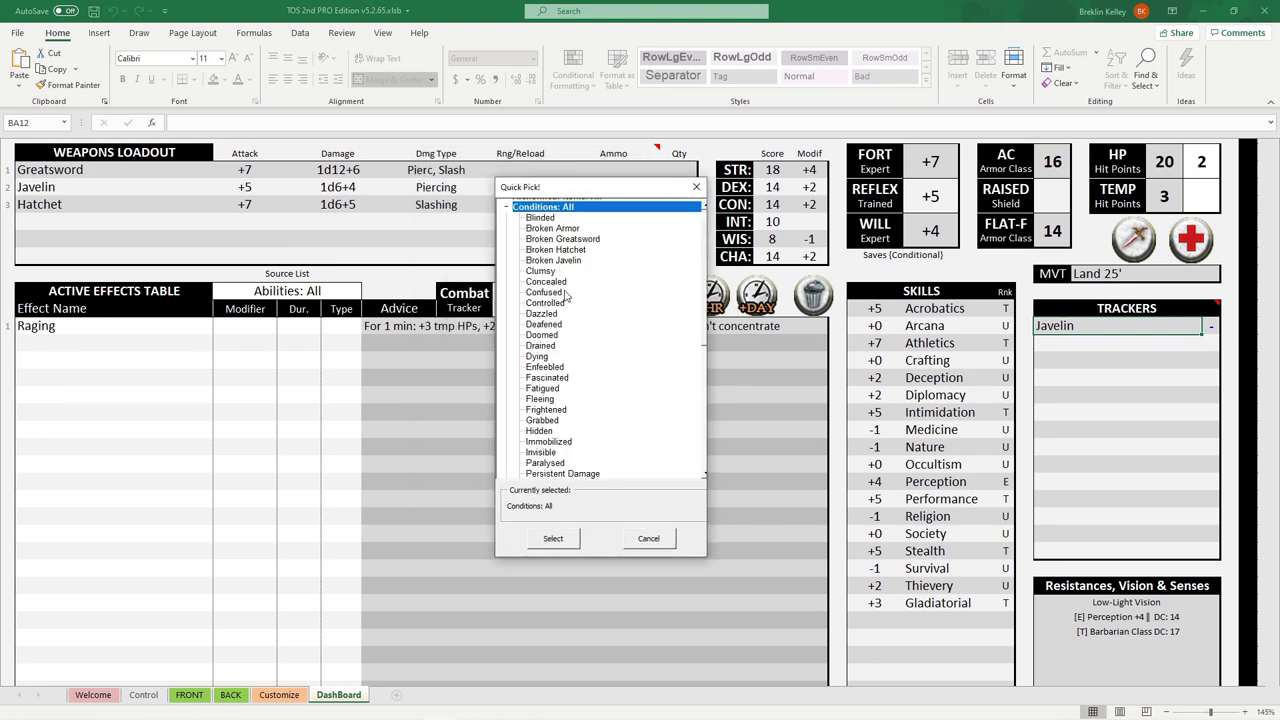
left_click(565, 367)
left_click(553, 538)
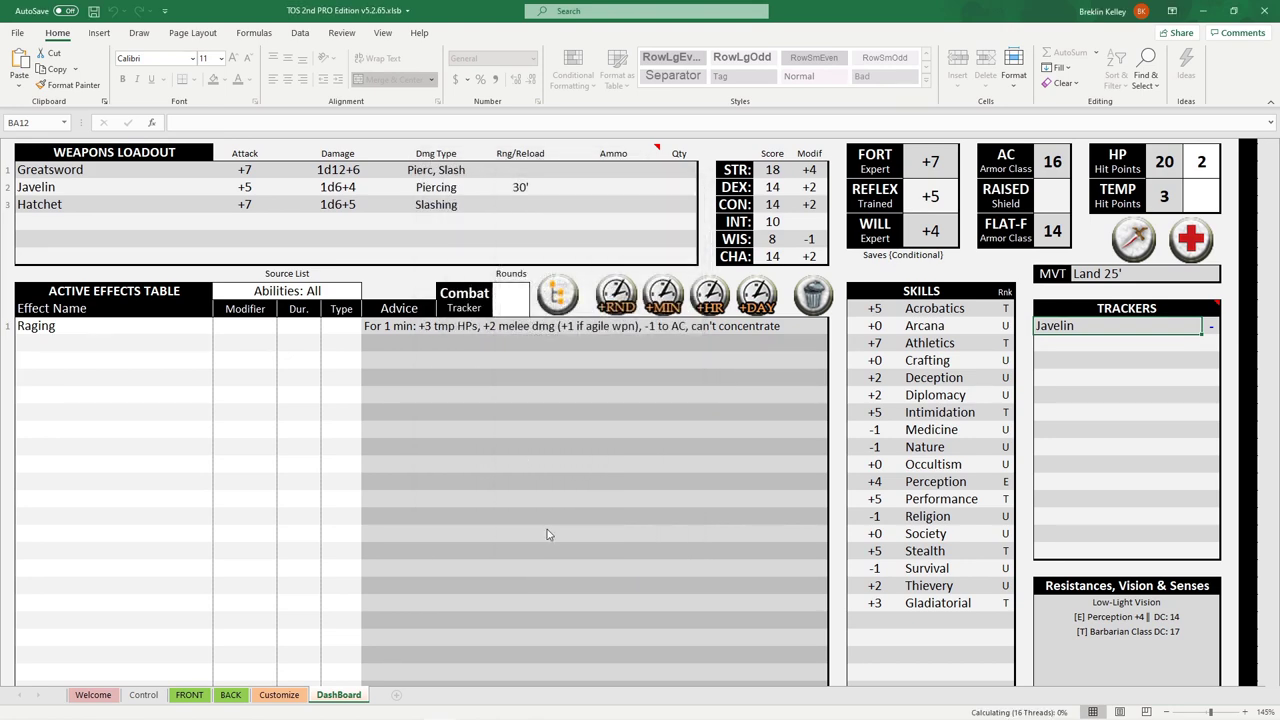
Set Enfeebled's modifier value to 1
left_click(255, 347)
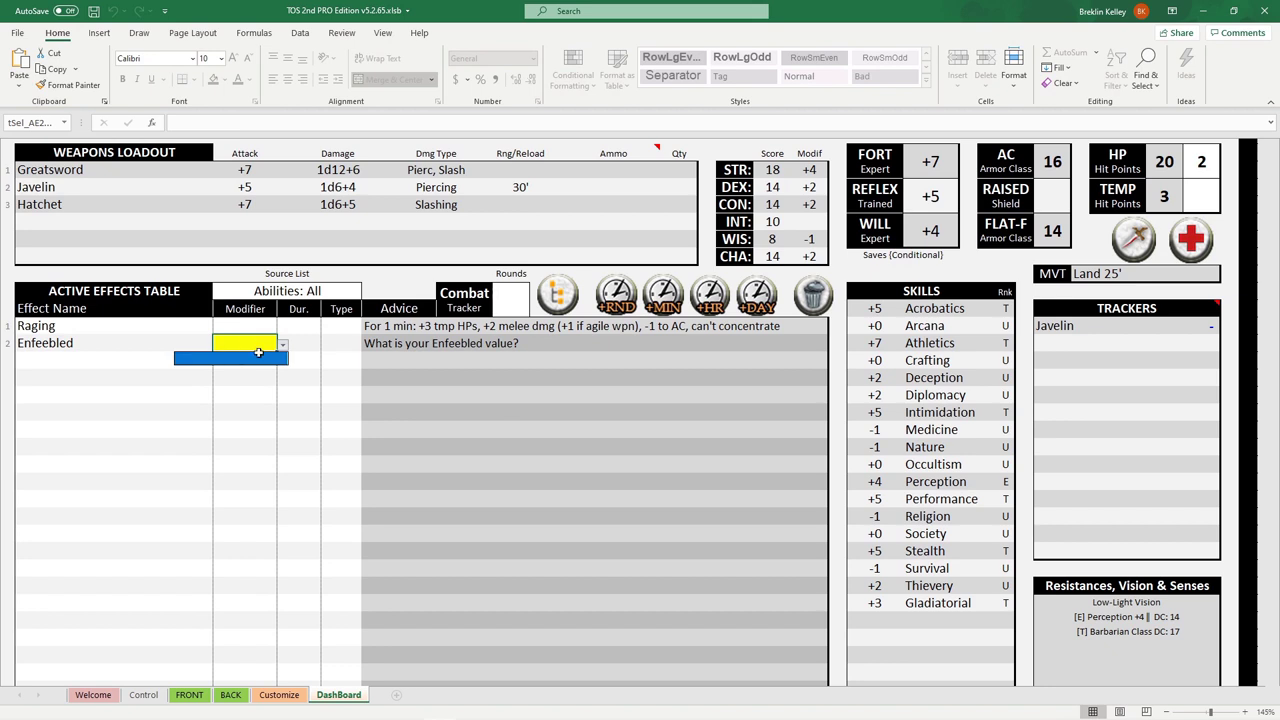
left_click(258, 352)
left_click(204, 364)
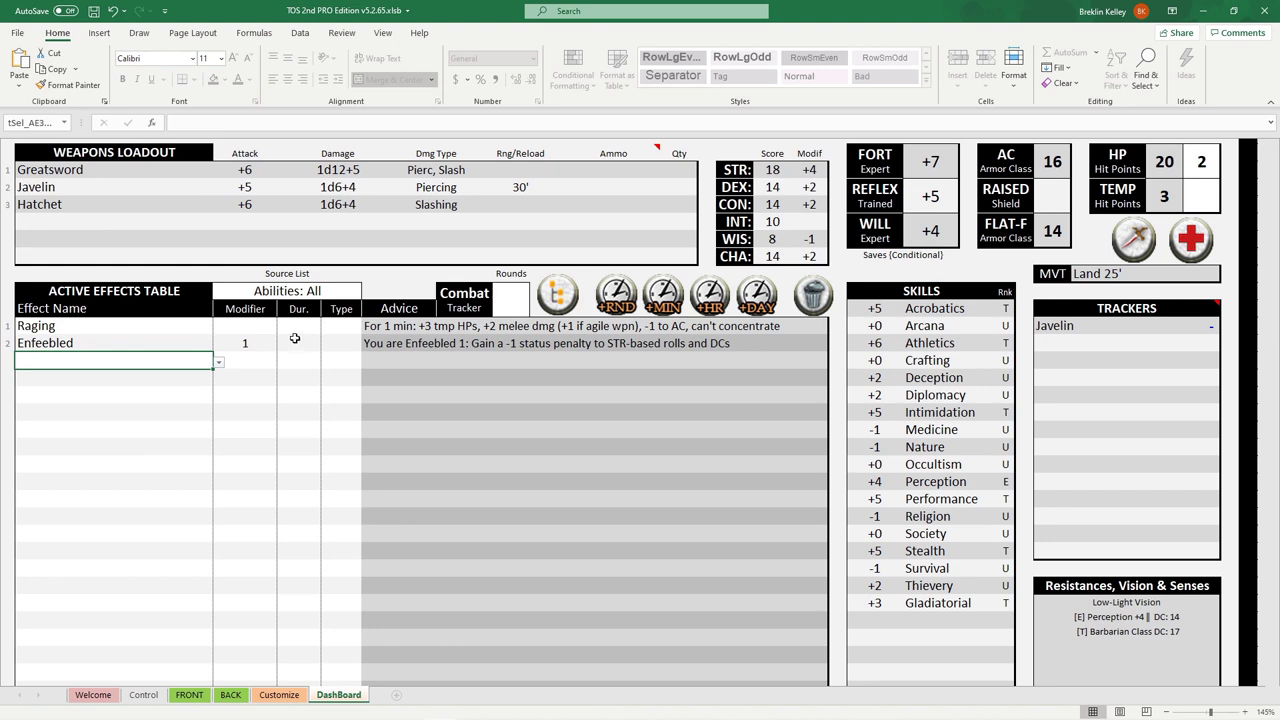
Give Raging a duration of 1 minute
left_click(296, 330)
type("1")
key("Tab")
left_click(367, 327)
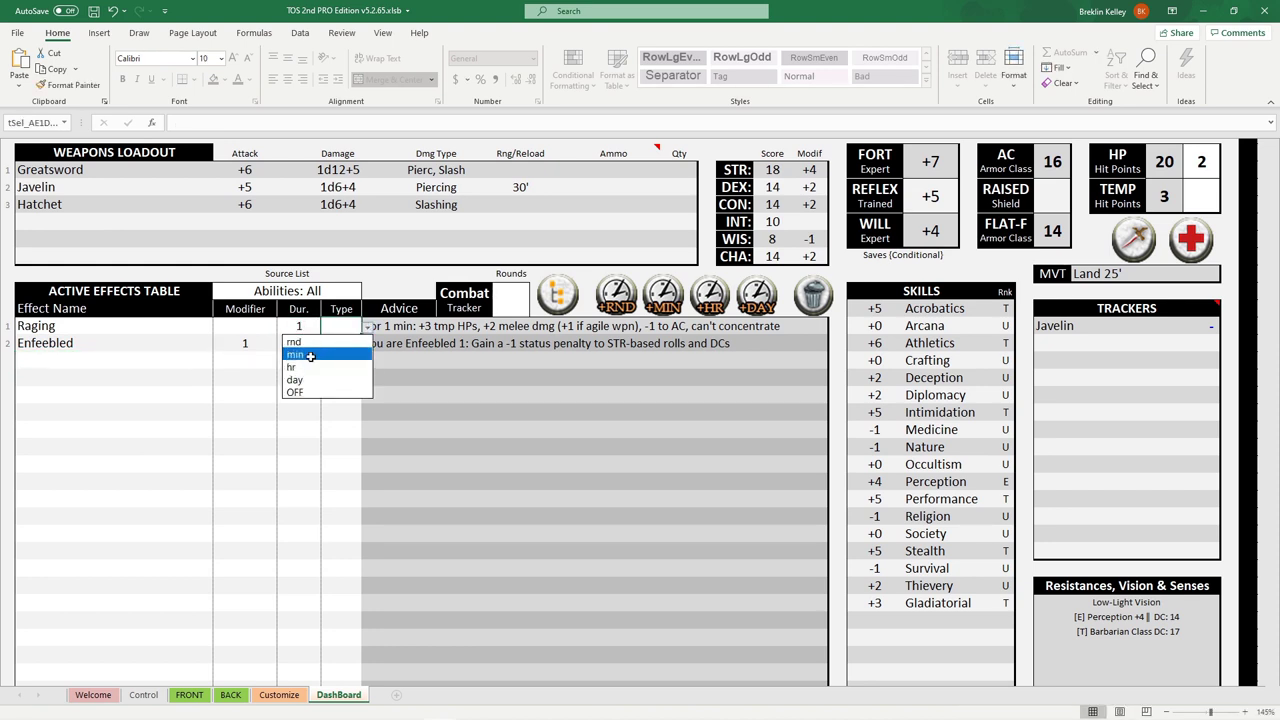
left_click(327, 356)
Give Enfeebled a duration of 3 rounds
left_click(298, 343)
type("3")
left_click(358, 343)
left_click(367, 344)
left_click(318, 362)
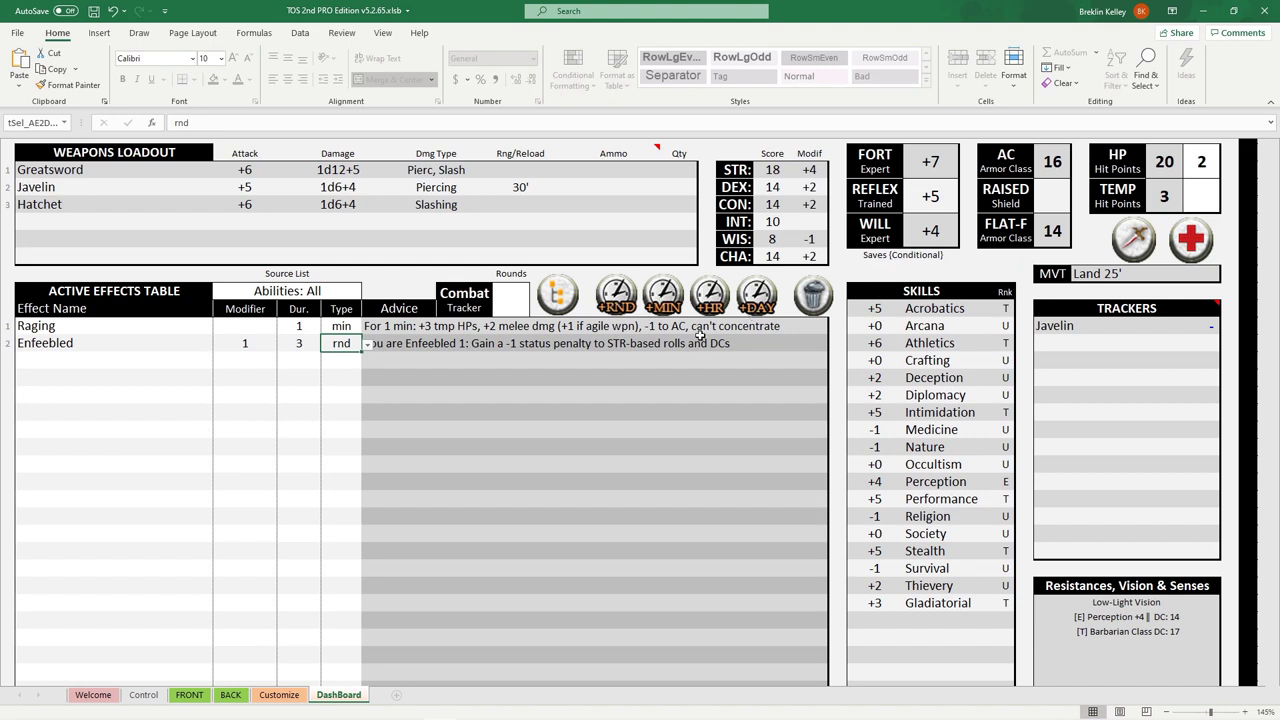
Advance the Combat Tracker three rounds to round 3 with +RND
left_click(614, 298)
left_click(618, 298)
left_click(618, 298)
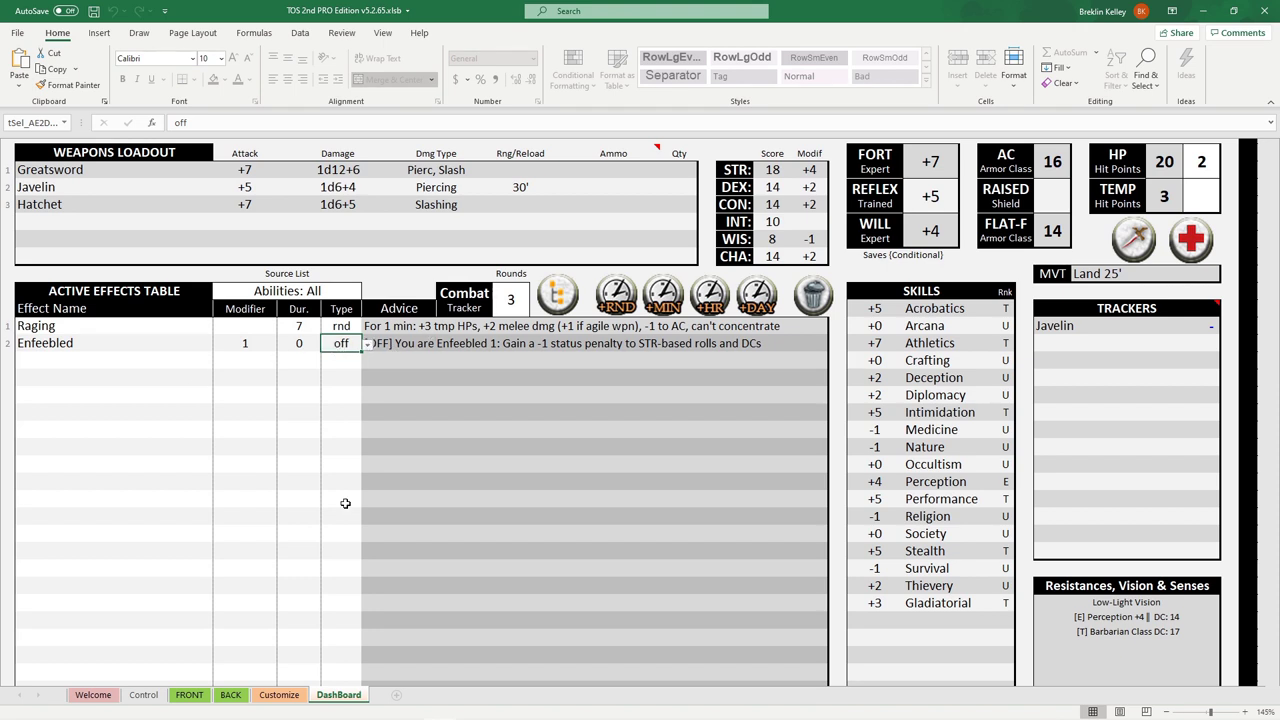
Return to the FRONT sheet to see Meow Mix's 3 temporary HP and AC 16
left_click(189, 694)
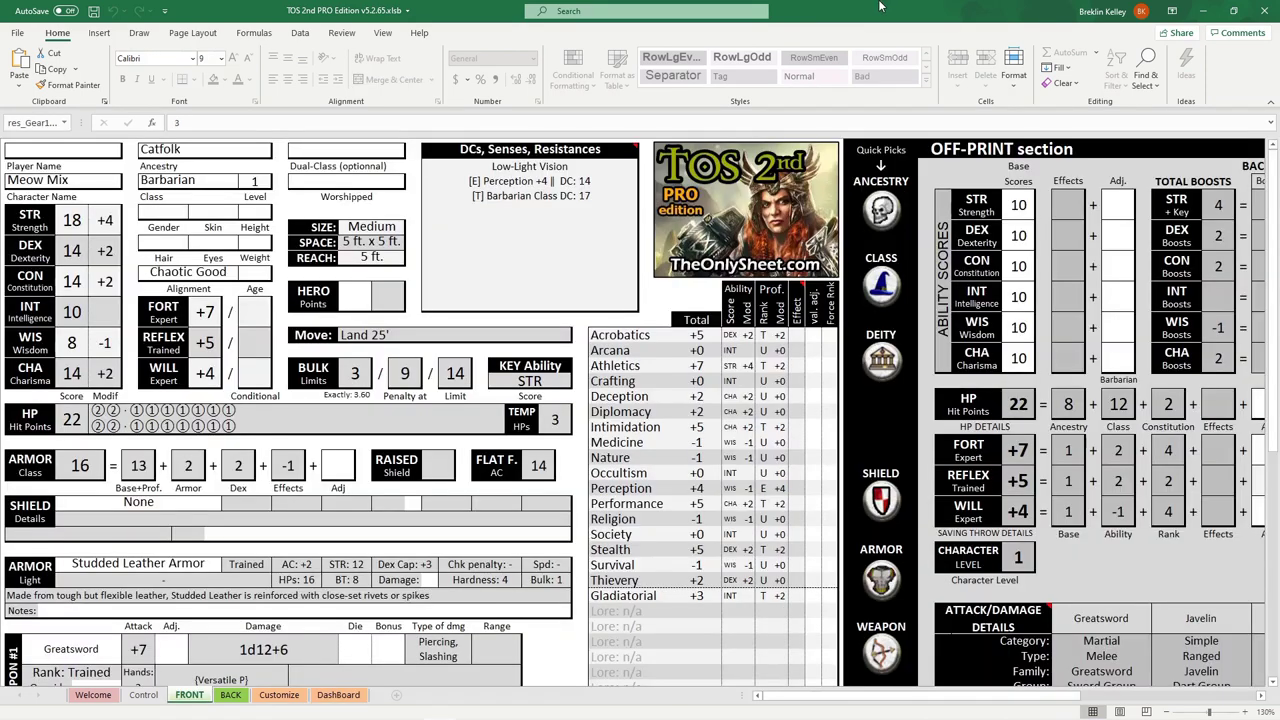